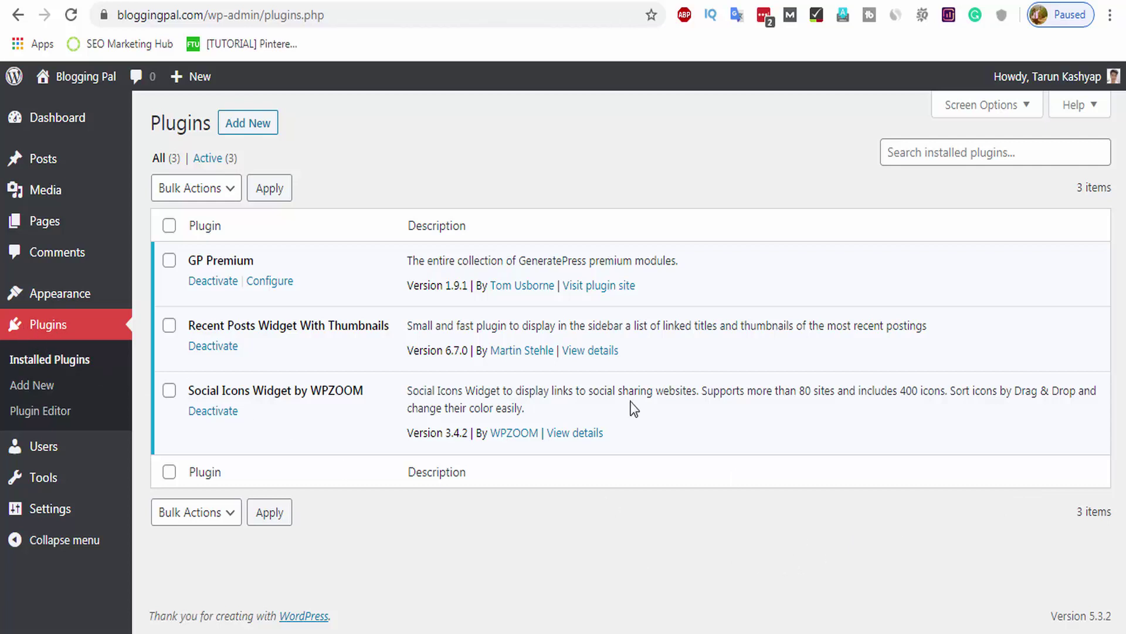
pyautogui.click(170, 225)
pyautogui.click(208, 194)
pyautogui.click(458, 168)
pyautogui.moveTo(261, 262); pyautogui.dragTo(187, 262)
pyautogui.click(269, 263)
# Install the Akismet Anti-Spam plugin from the featured plugins on the Add Plugins page.
pyautogui.click(49, 391)
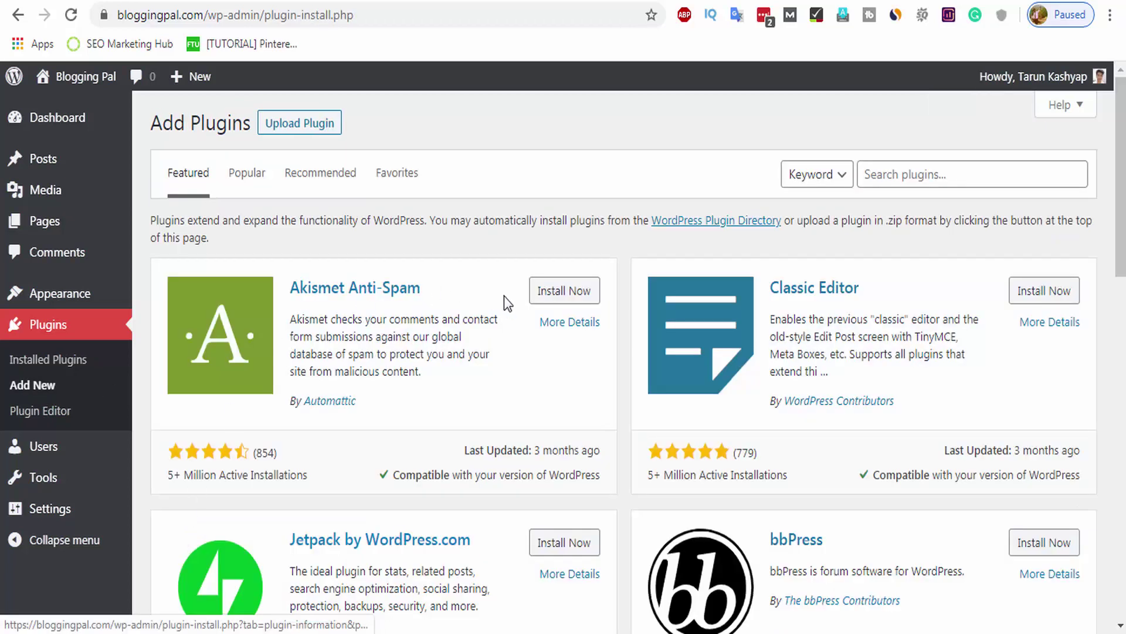
pyautogui.click(578, 293)
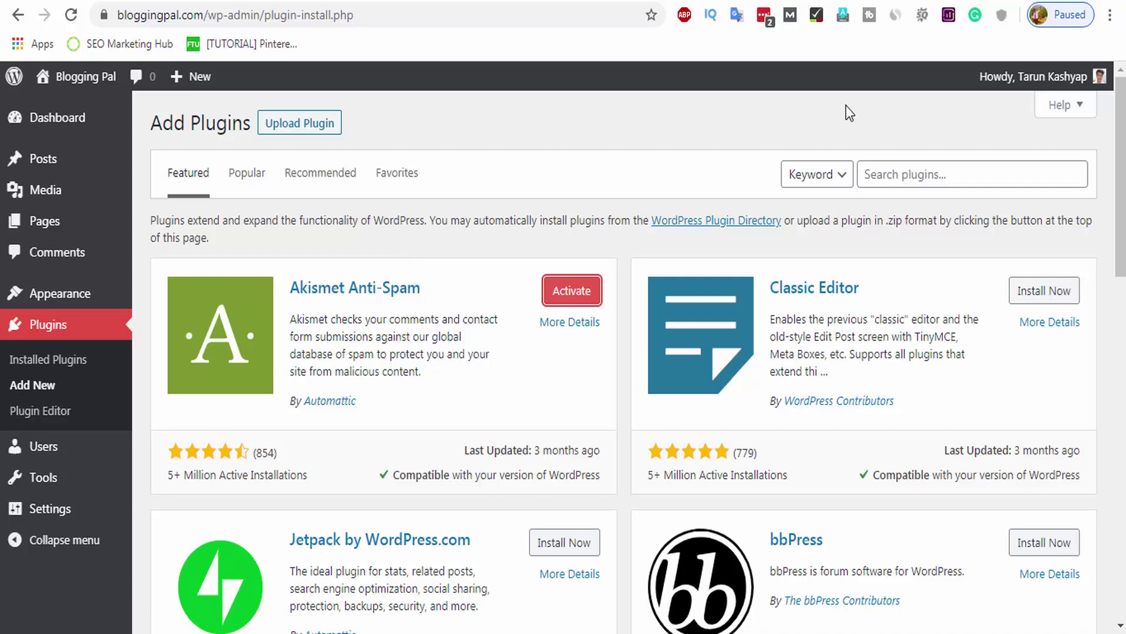
# Search the plugin directory for "atomic blocks" and install Atomic Blocks – Gutenberg Blocks Collection.
pyautogui.click(885, 176)
pyautogui.write('atom')
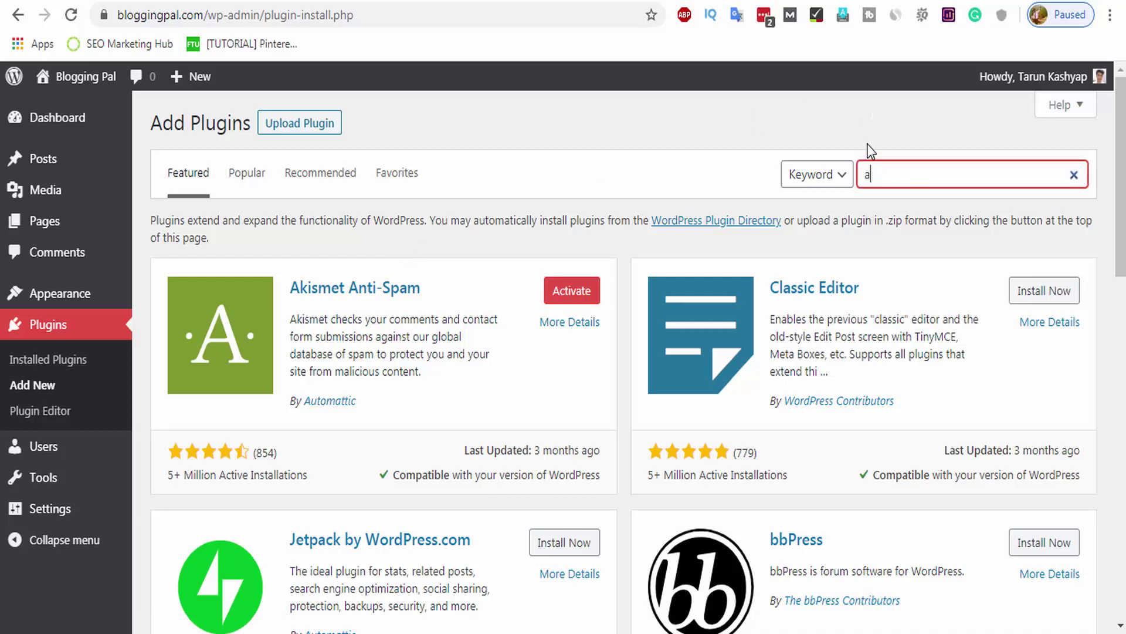
pyautogui.write('ic blocks')
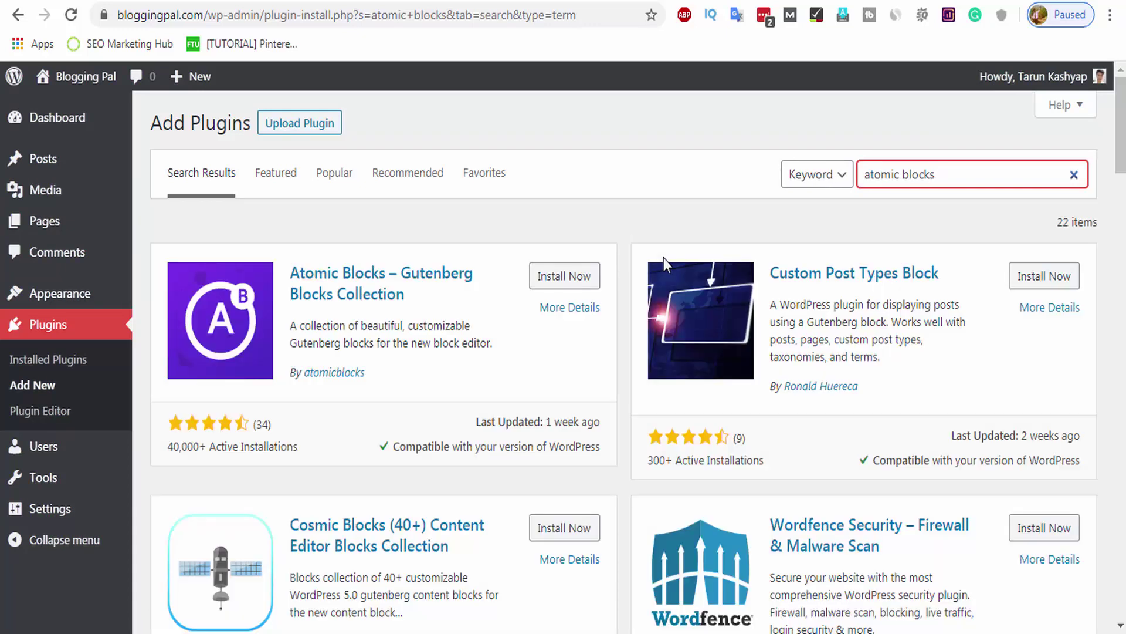
pyautogui.click(555, 276)
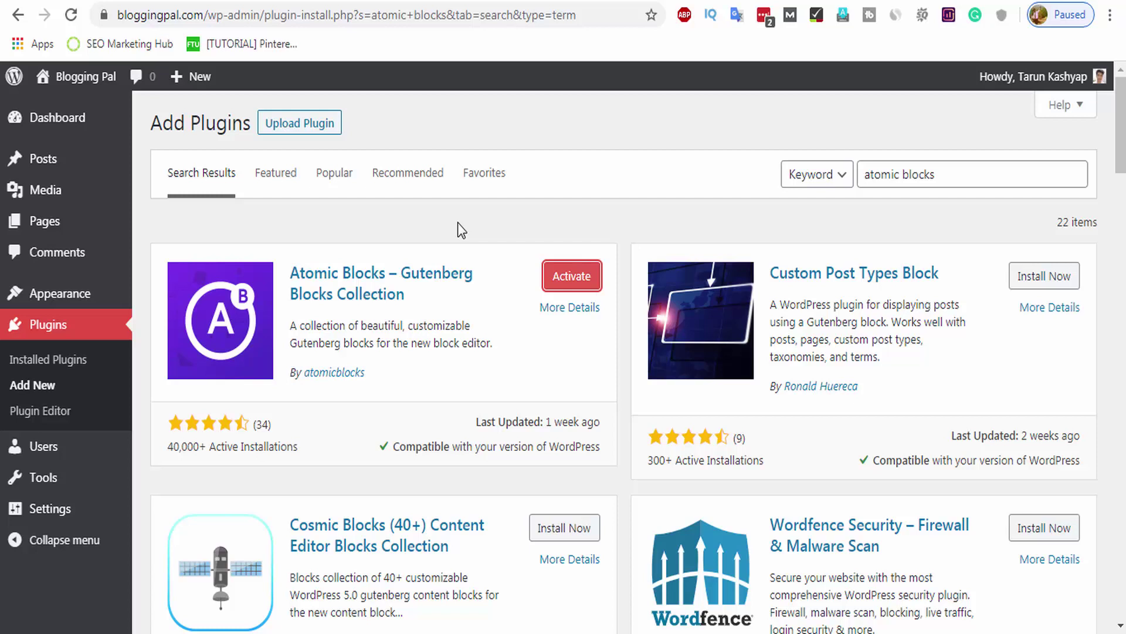
# Upload the plugin archive bloom_2.zip from the Elegant themes Bloom folder and install it.
pyautogui.click(300, 124)
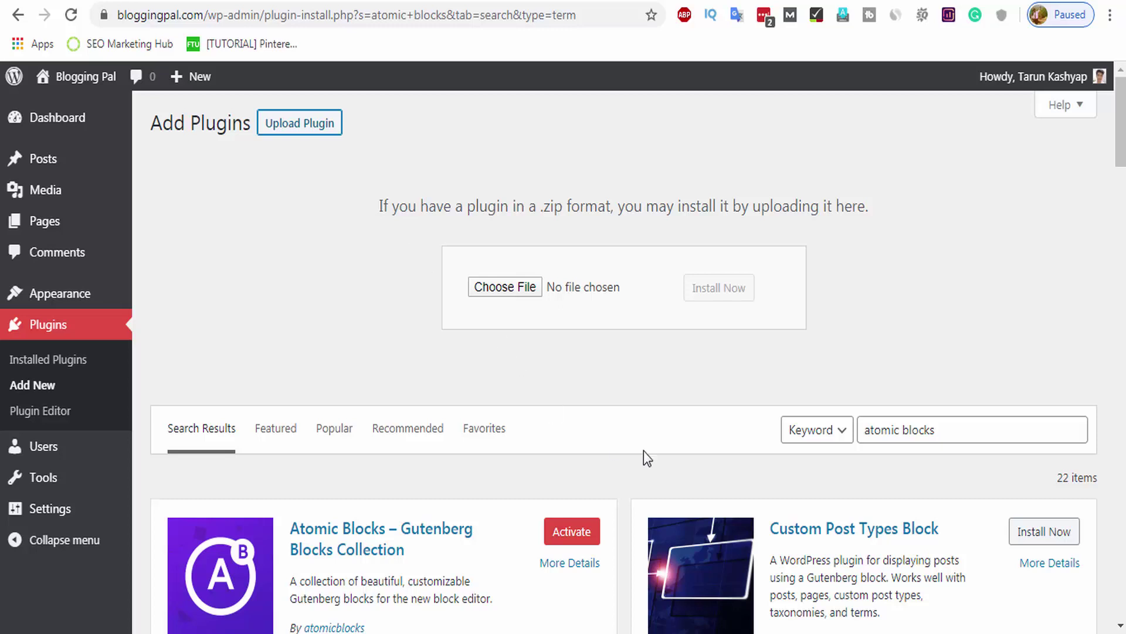
pyautogui.moveTo(739, 632)
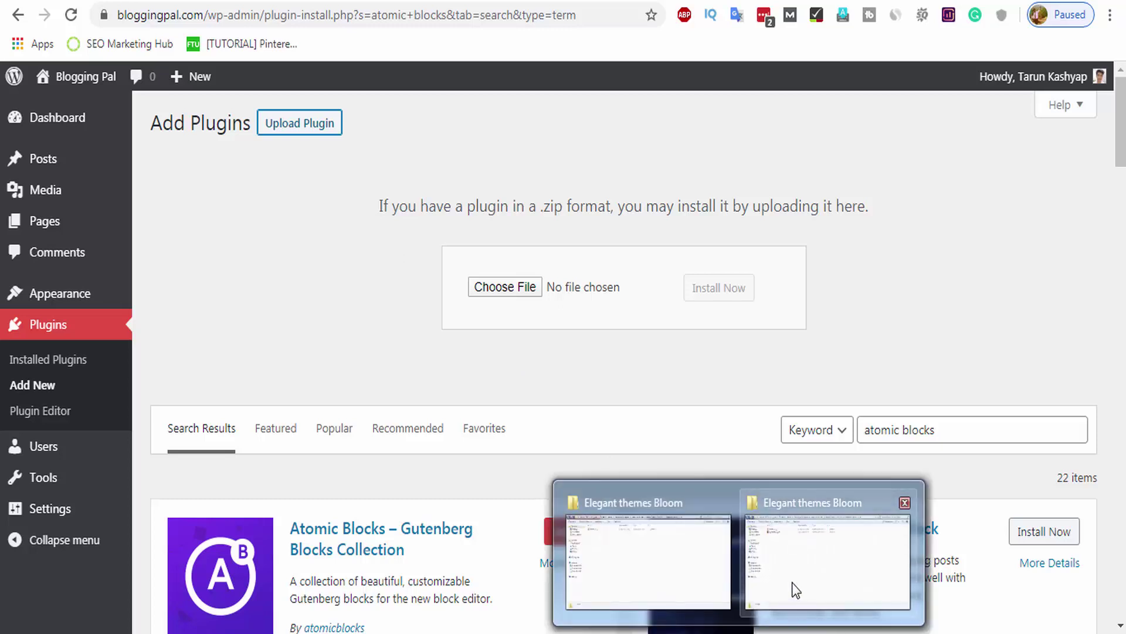
pyautogui.click(796, 589)
pyautogui.click(273, 193)
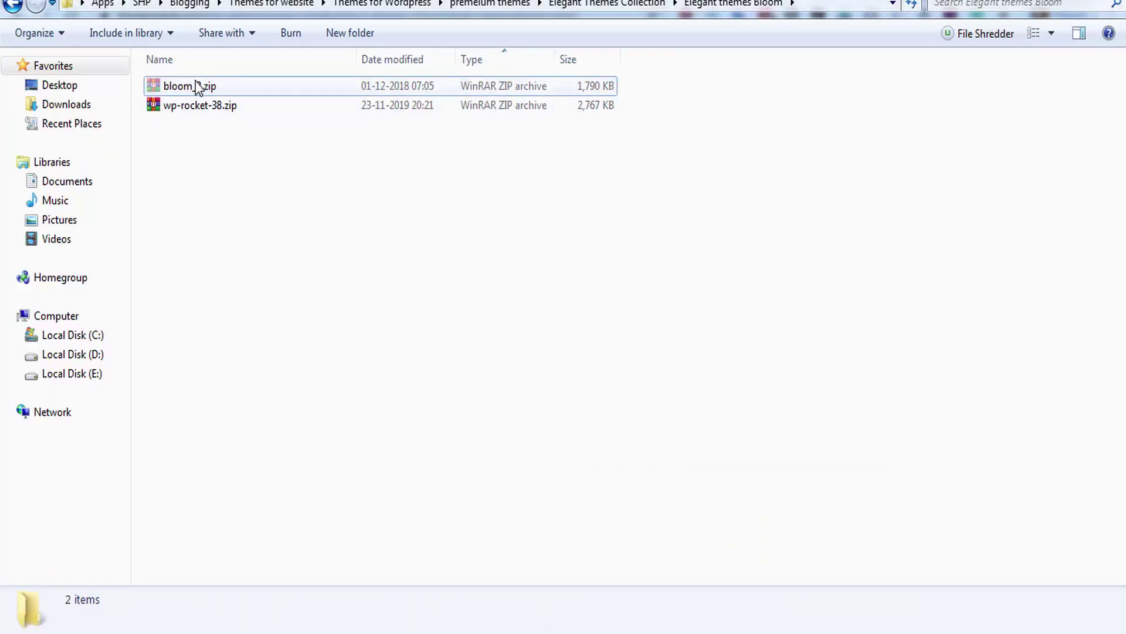
pyautogui.moveTo(196, 88); pyautogui.dragTo(515, 285)
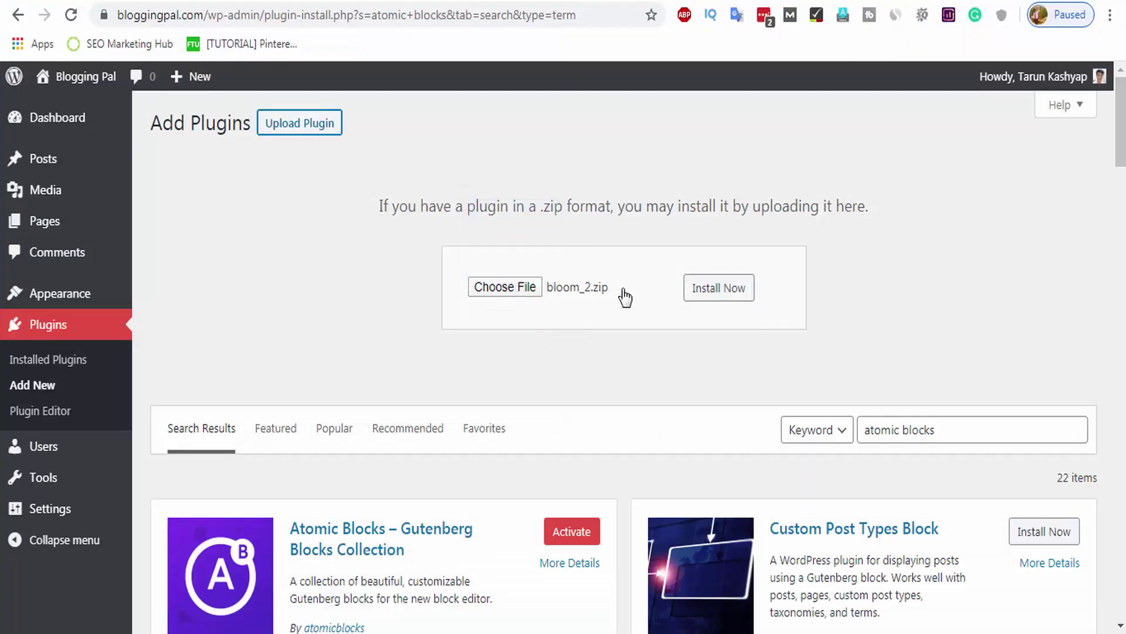
pyautogui.click(723, 295)
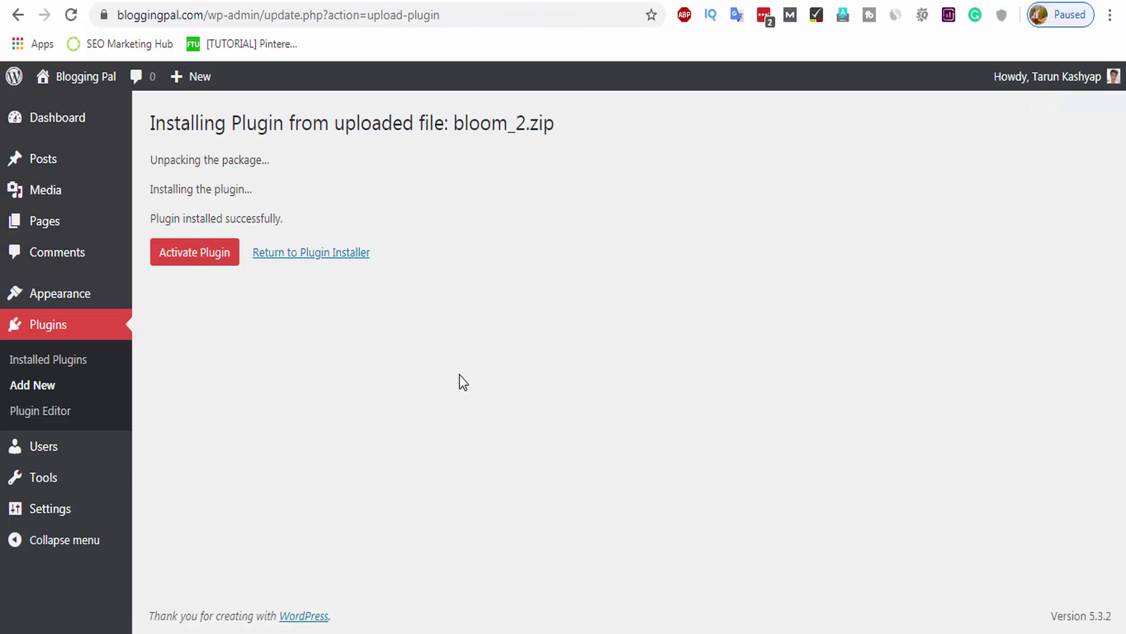
# Return to the Add Plugins page, search for "contact form 7" and install the Contact Form 7 plugin.
pyautogui.click(74, 359)
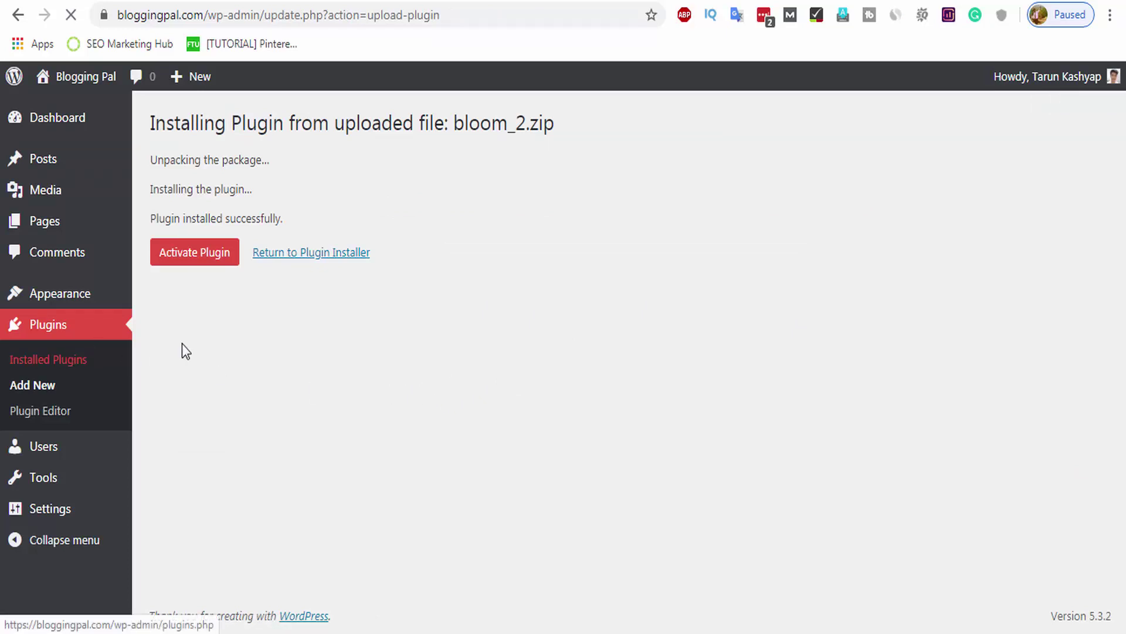
pyautogui.click(50, 387)
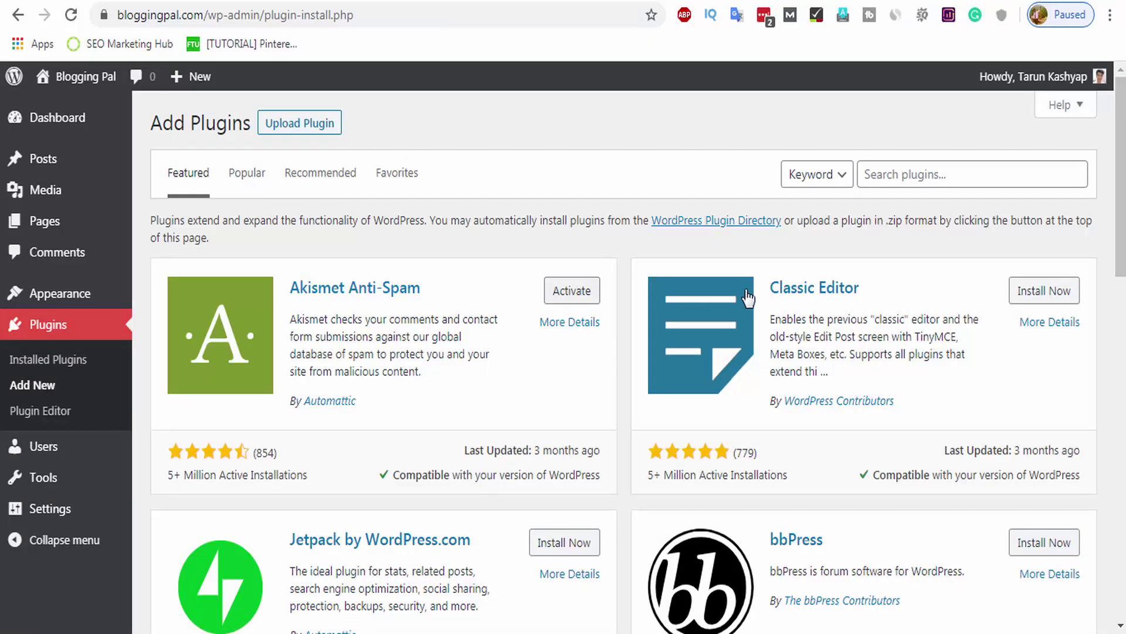
pyautogui.click(902, 174)
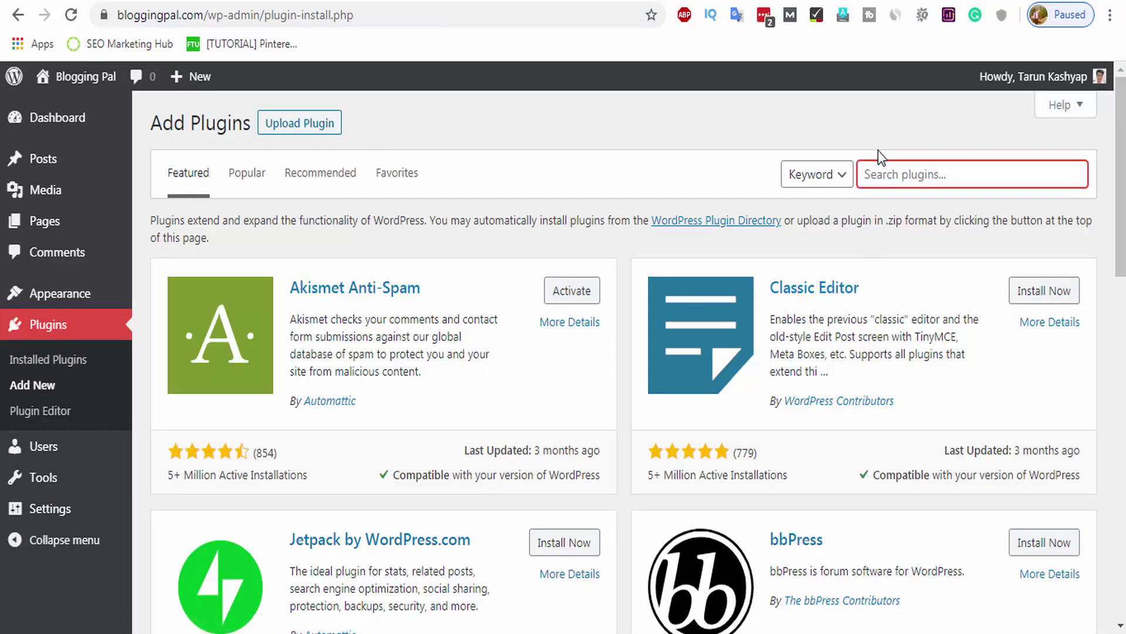
pyautogui.write('contact form 7')
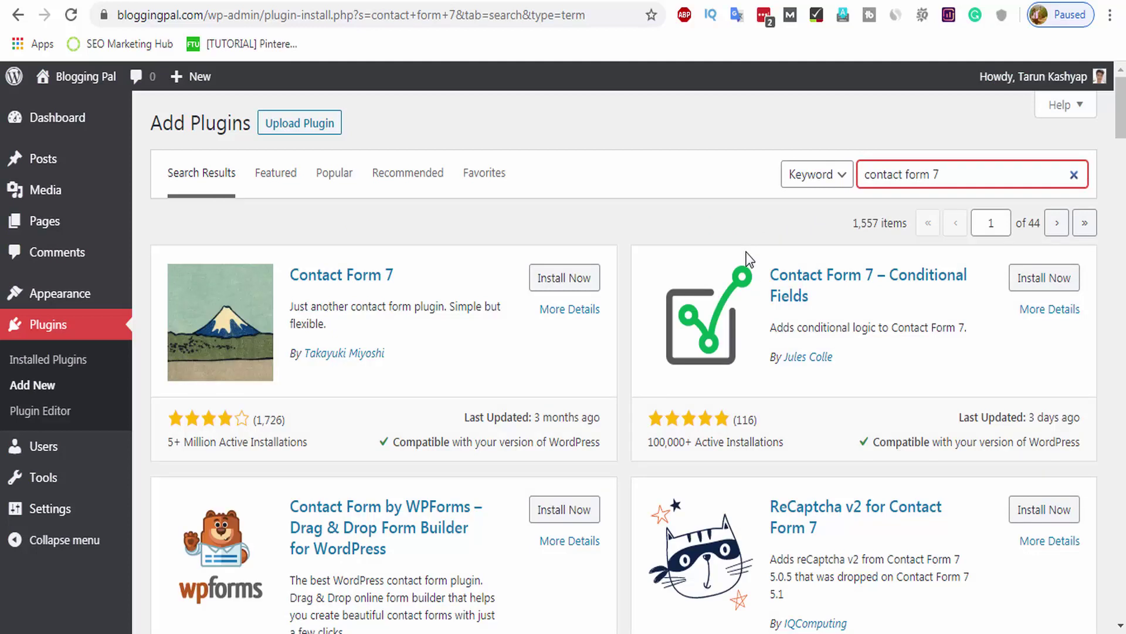
pyautogui.click(562, 276)
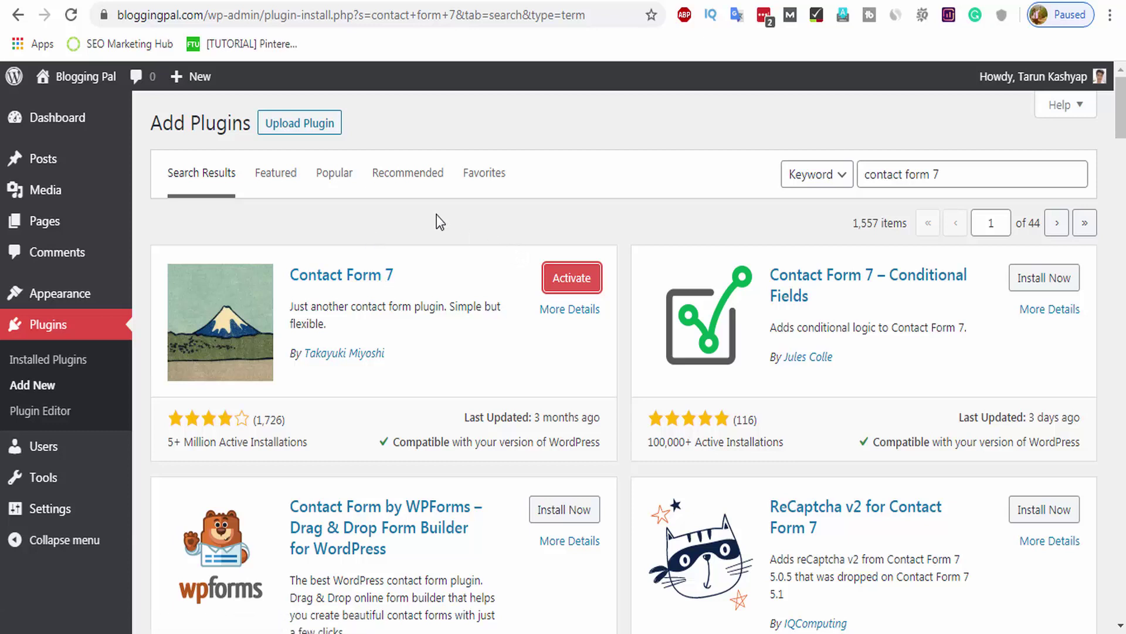
# Search the plugin directory for "jetpack" and install Jetpack by WordPress.com.
pyautogui.tripleClick(899, 175)
pyautogui.write('jetpac')
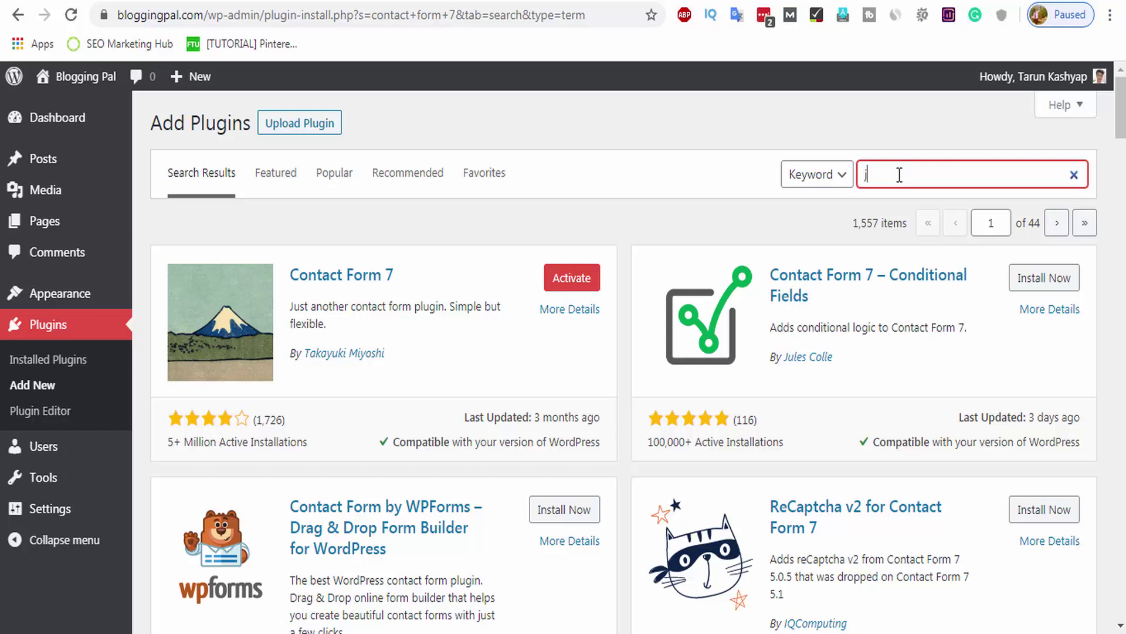
pyautogui.write('k')
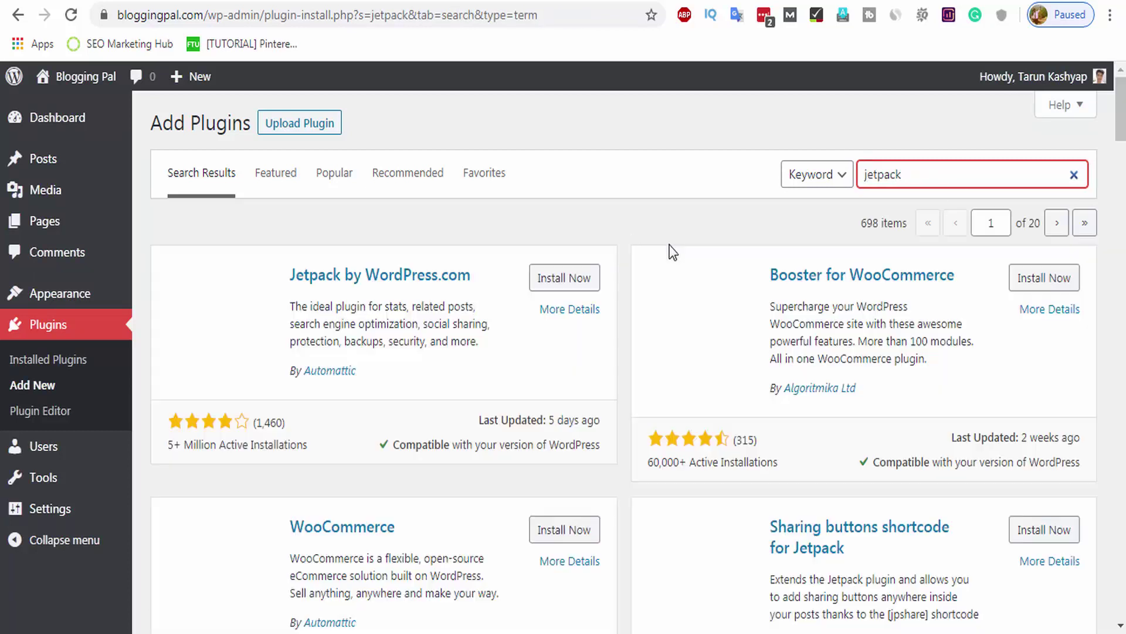
pyautogui.click(557, 277)
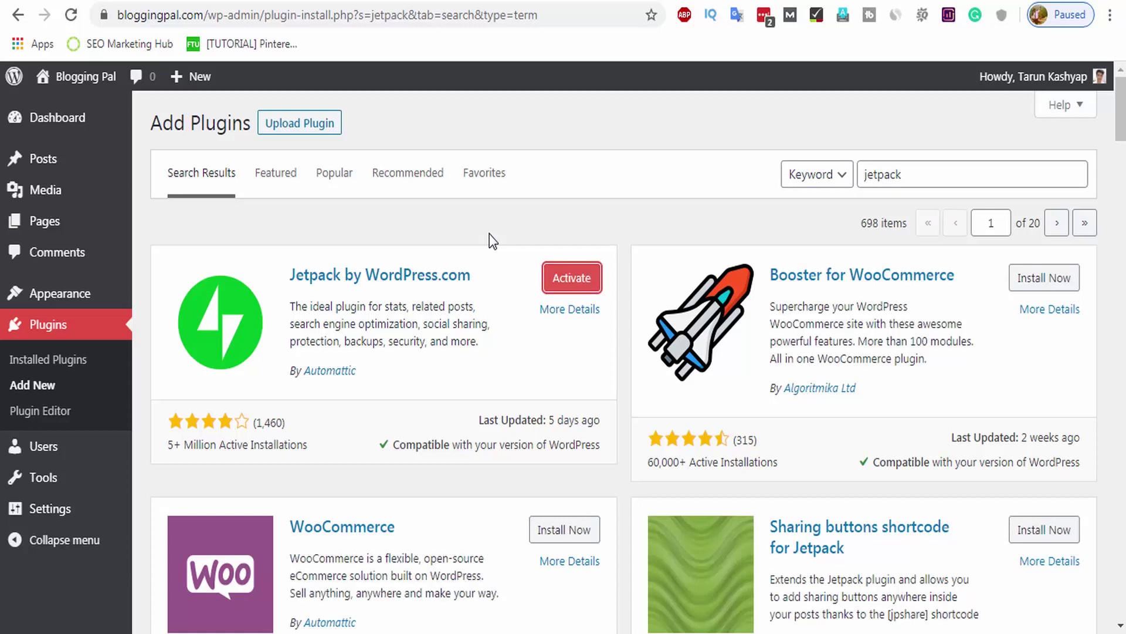
# Search the plugin directory for "onesignal" and install OneSignal – Web Push Notifications.
pyautogui.doubleClick(917, 176)
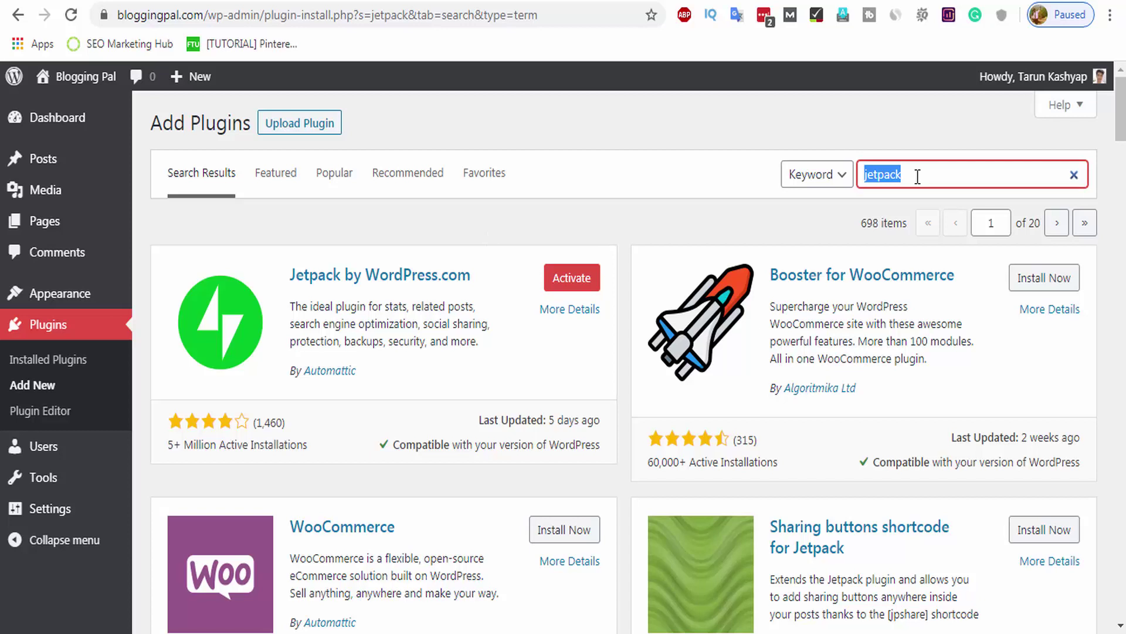
pyautogui.write('onesignal')
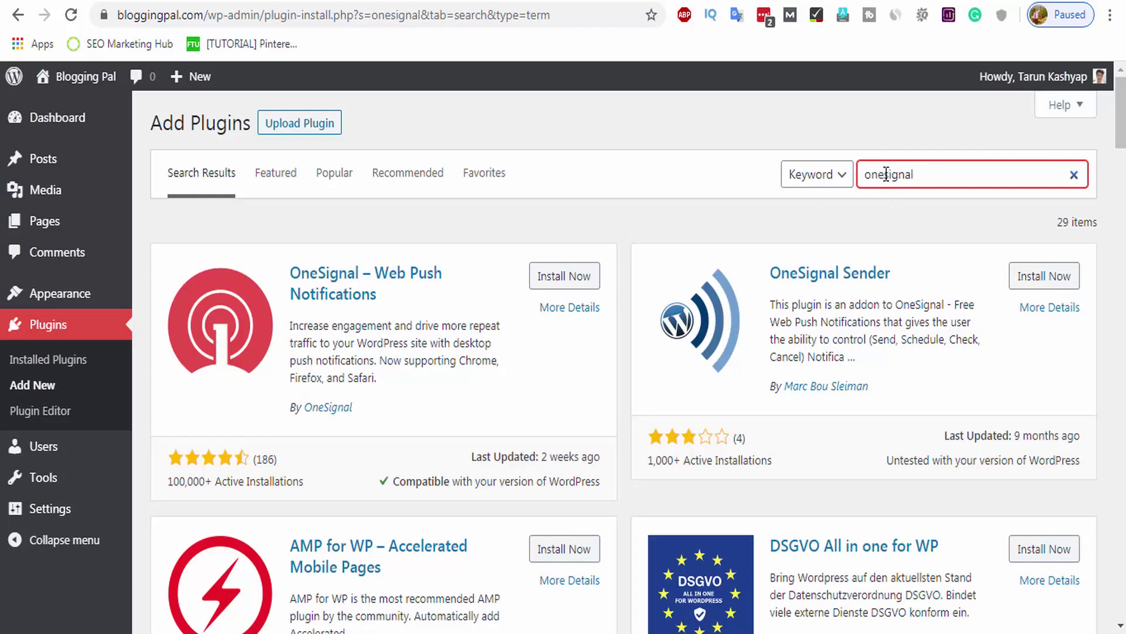
pyautogui.click(884, 174)
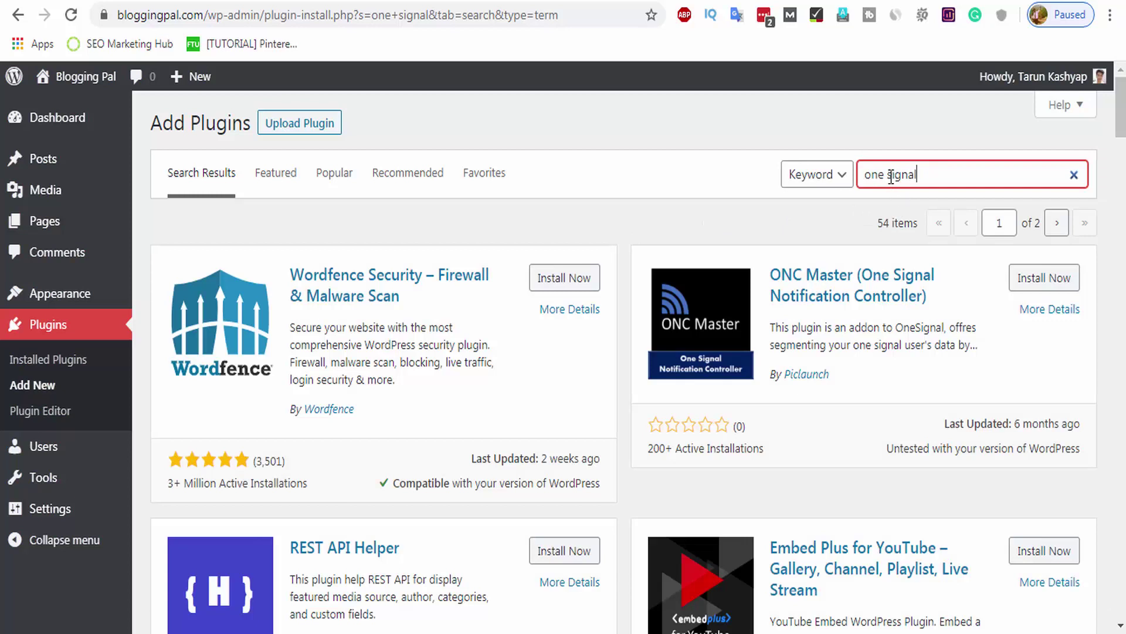
pyautogui.click(889, 175)
pyautogui.press('BackSpace')
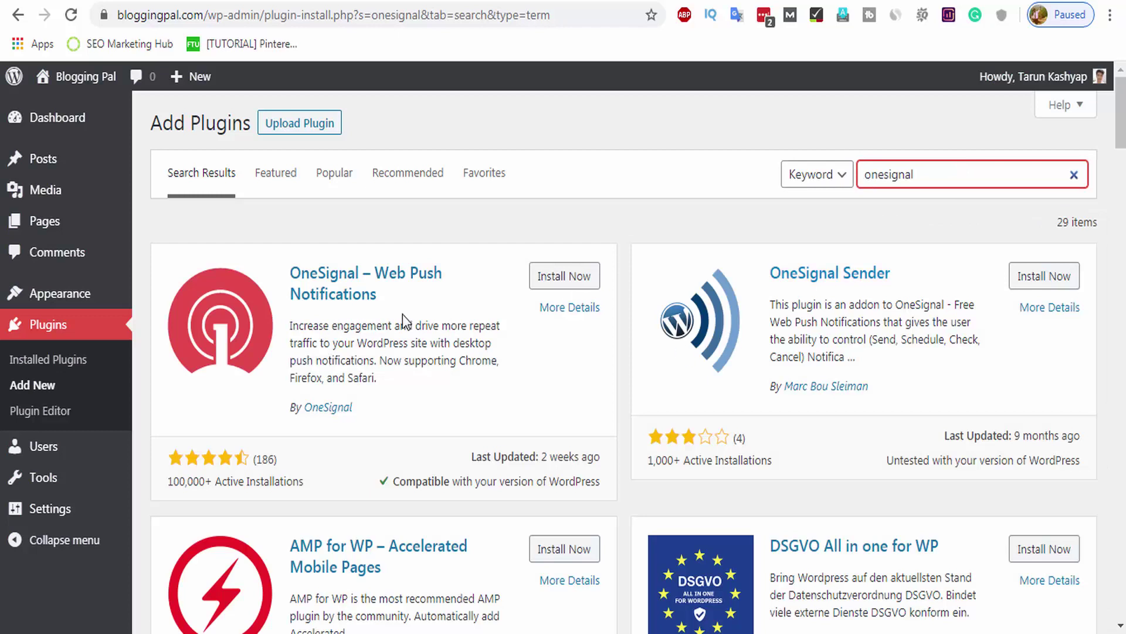
pyautogui.click(581, 281)
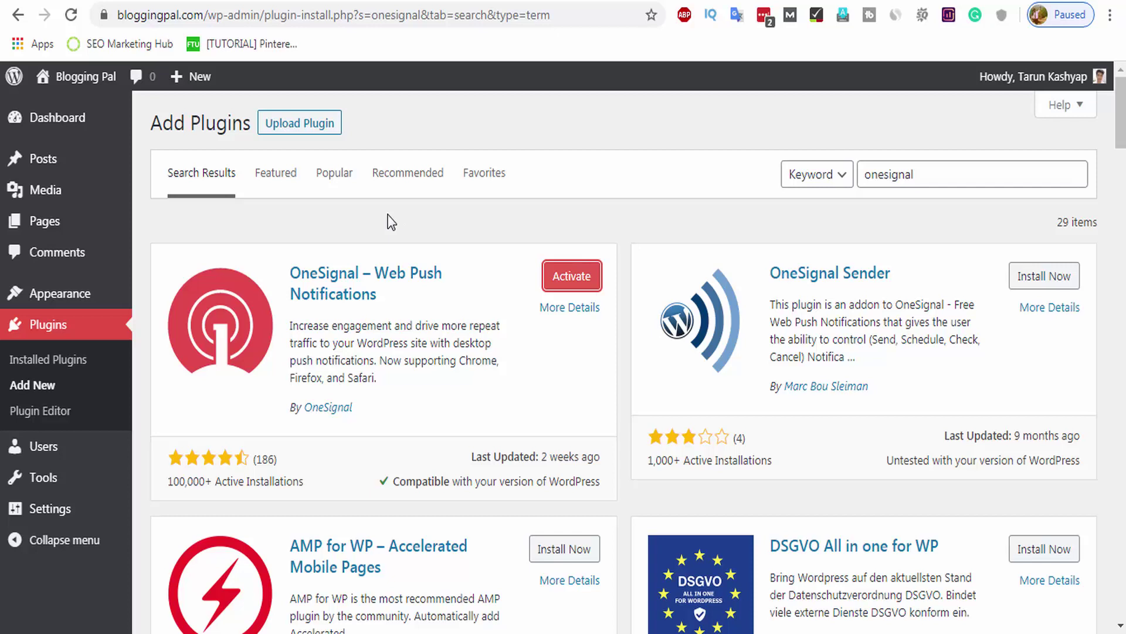
# Search the plugin directory for "RAnkmath SEO" and install WordPress SEO Plugin – Rank Math.
pyautogui.doubleClick(904, 171)
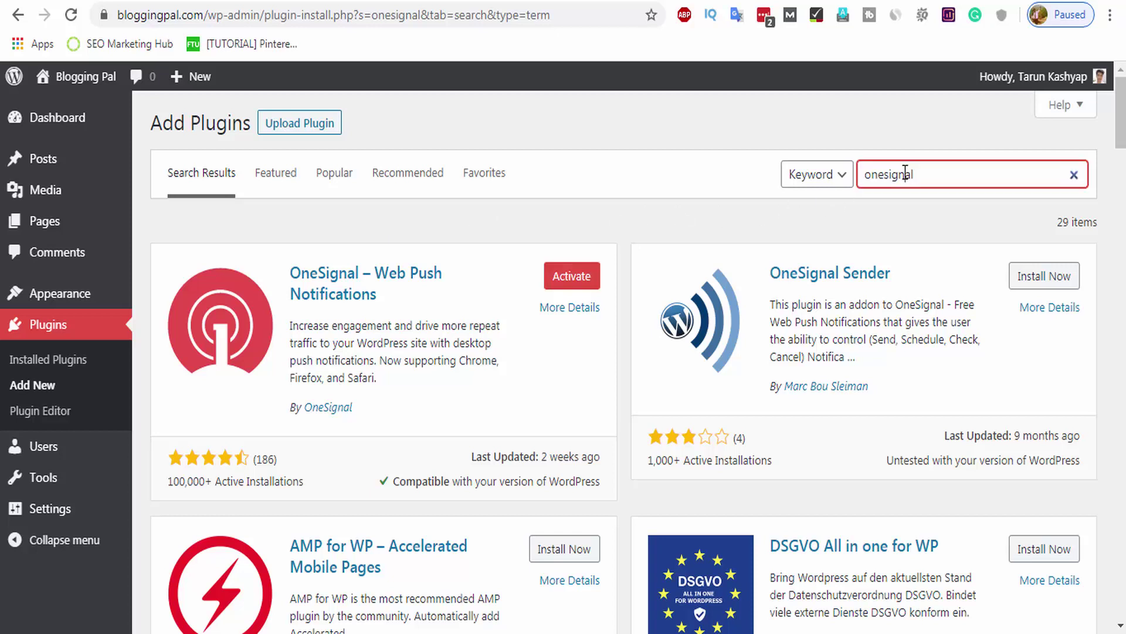
pyautogui.write('RAnkmath SEO')
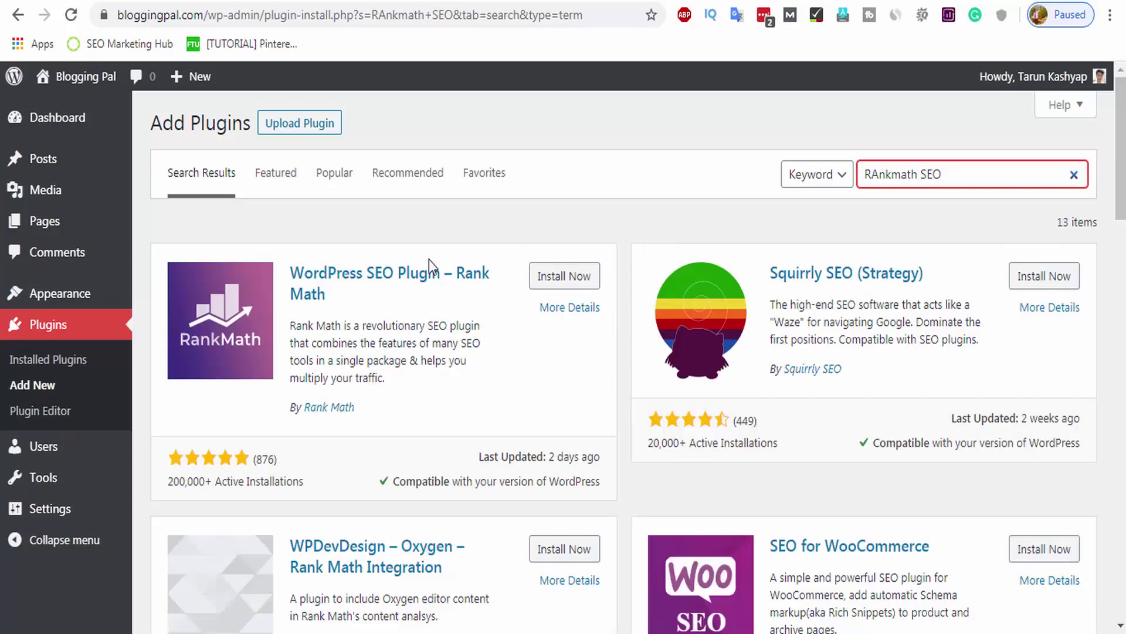
pyautogui.click(565, 277)
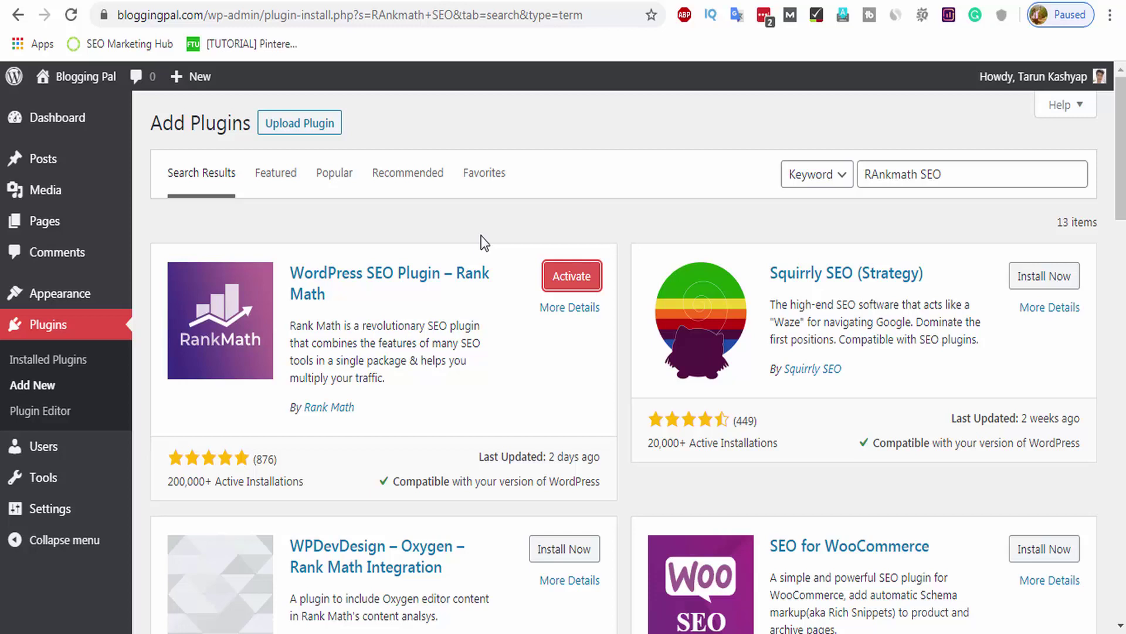
# Search the plugin directory for "Really SImple ssl" and install the Really Simple SSL plugin.
pyautogui.click(919, 167)
pyautogui.hotkey('ctrl', 'a')
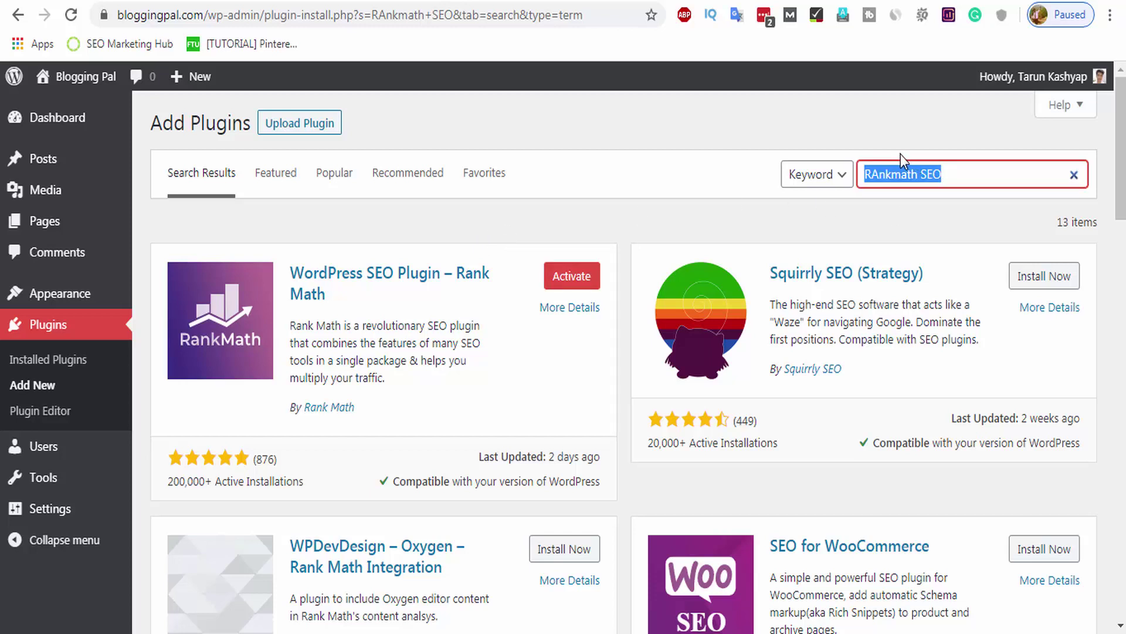
pyautogui.write('Really')
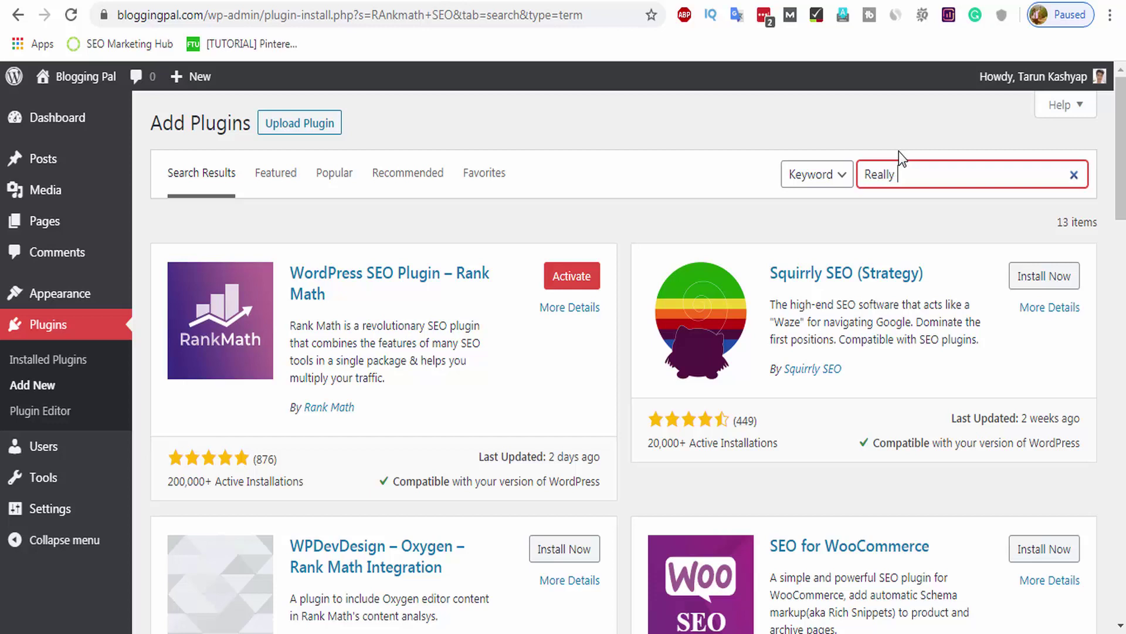
pyautogui.write(' SImple ssl')
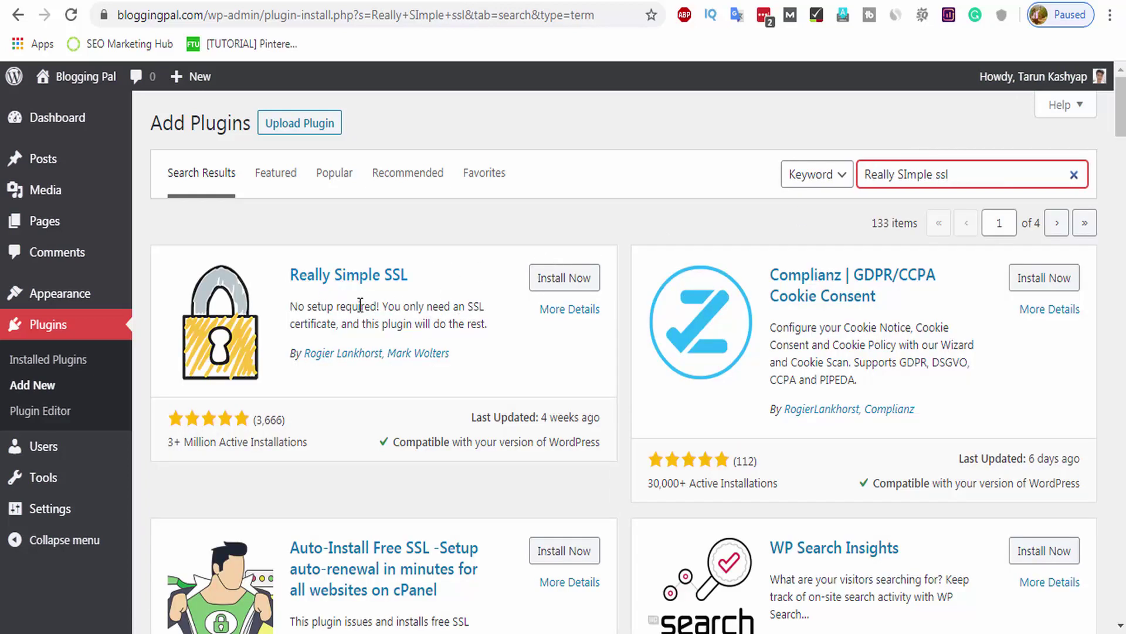
pyautogui.click(551, 286)
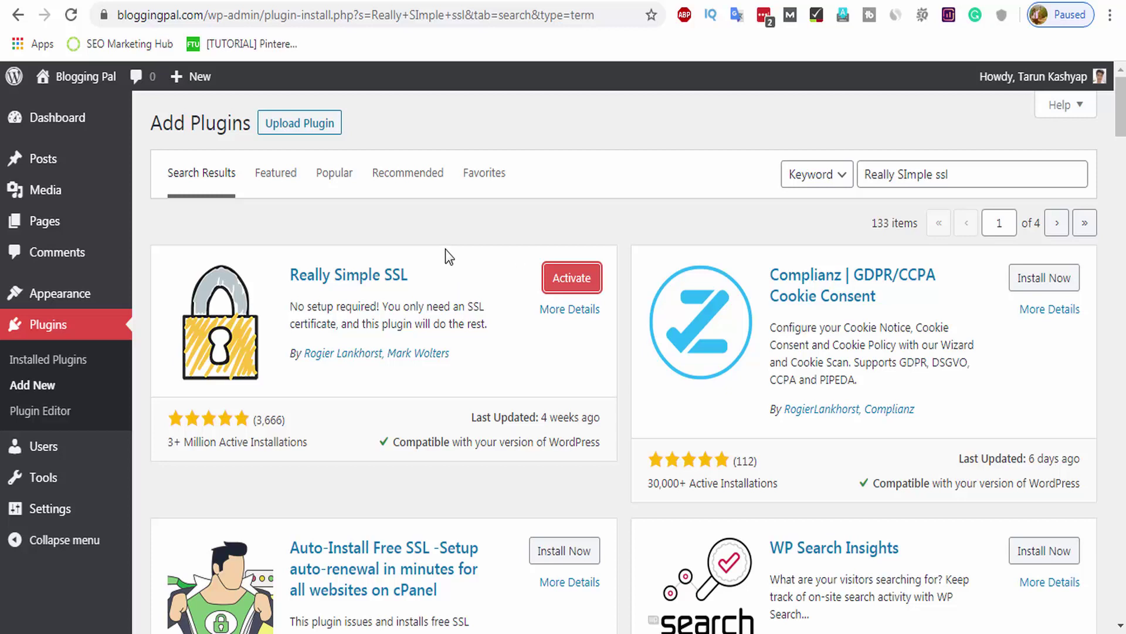
# Search the plugin directory for "smush" and install Smush – Compress, Optimize and Lazy Load Images.
pyautogui.tripleClick(939, 170)
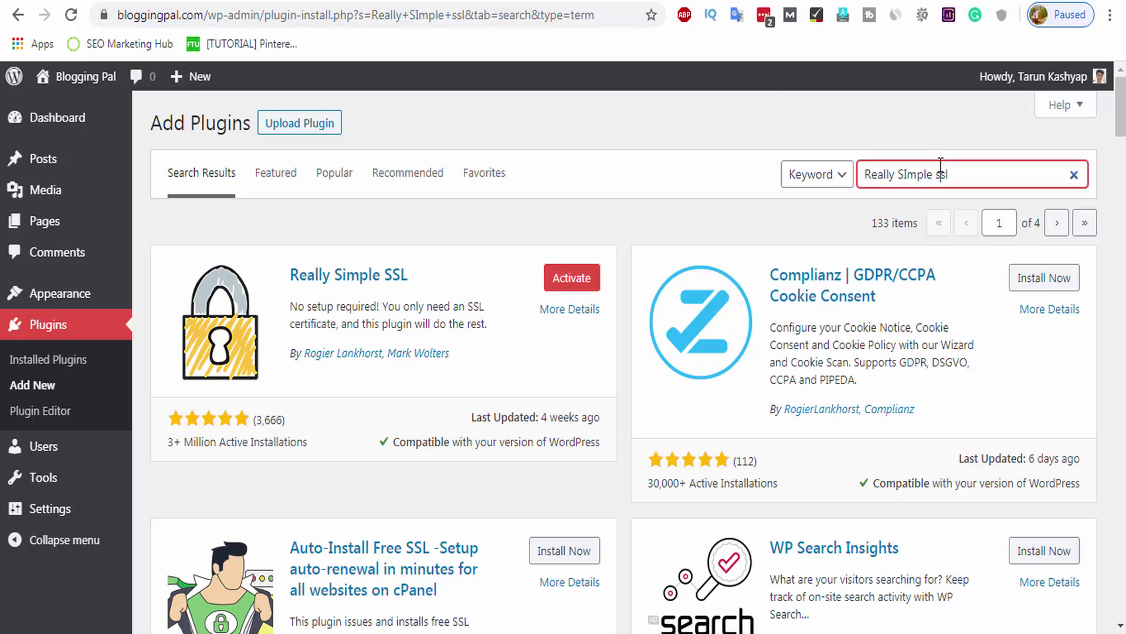
pyautogui.write('smush')
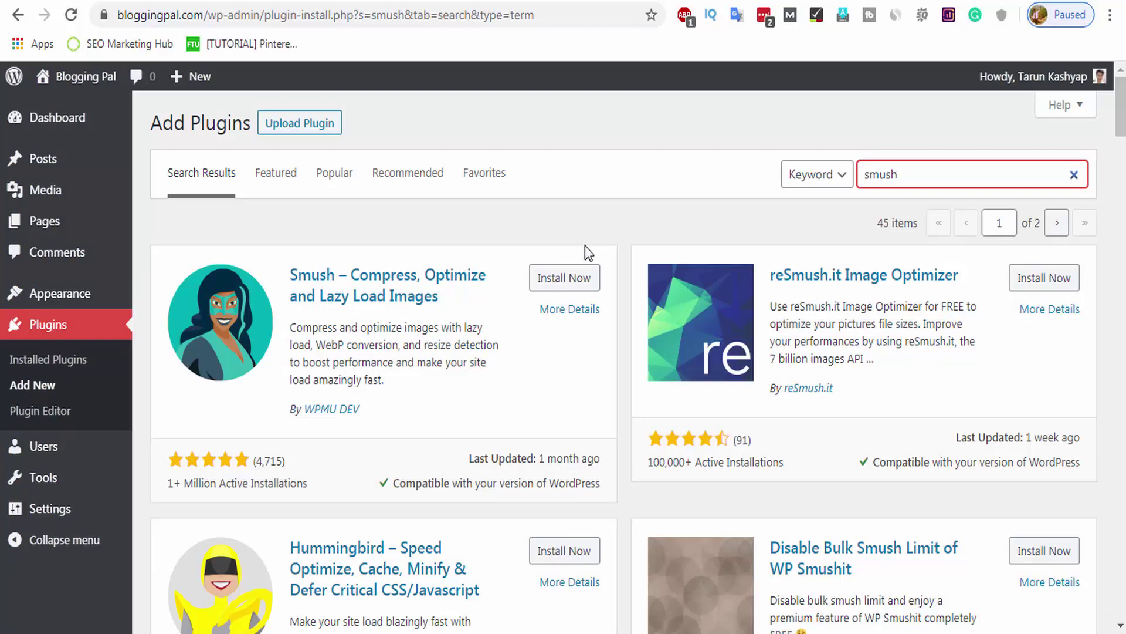
pyautogui.click(575, 287)
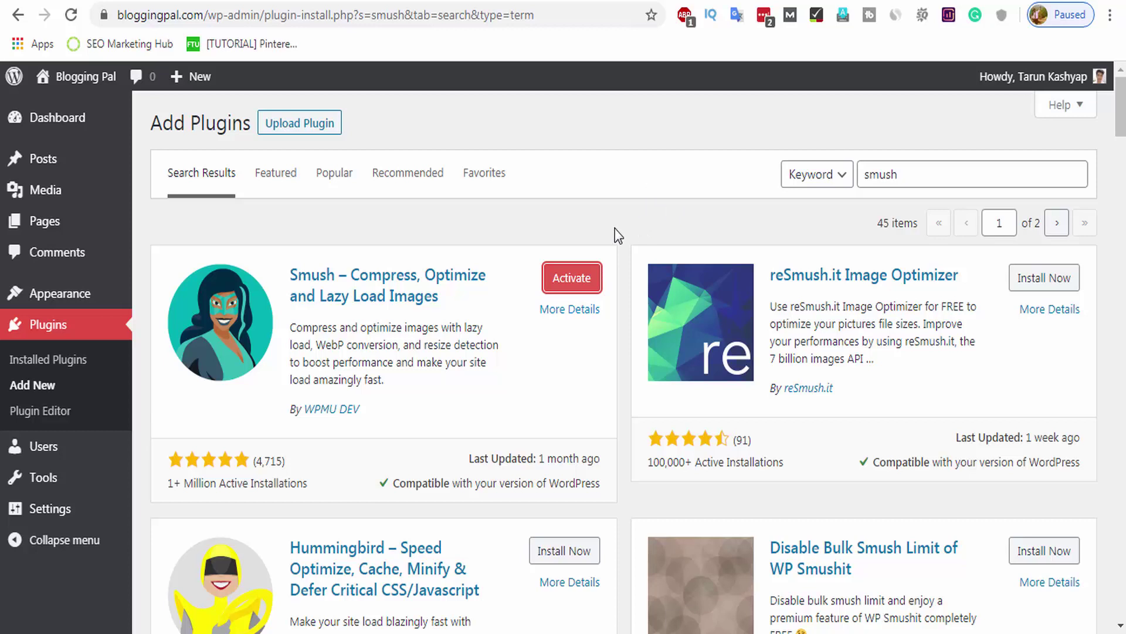
# Search the plugin directory for "social snap" and install Social Sharing for WordPress – Social Share Buttons & Toolkit by Social Snap.
pyautogui.doubleClick(876, 174)
pyautogui.write('social sna')
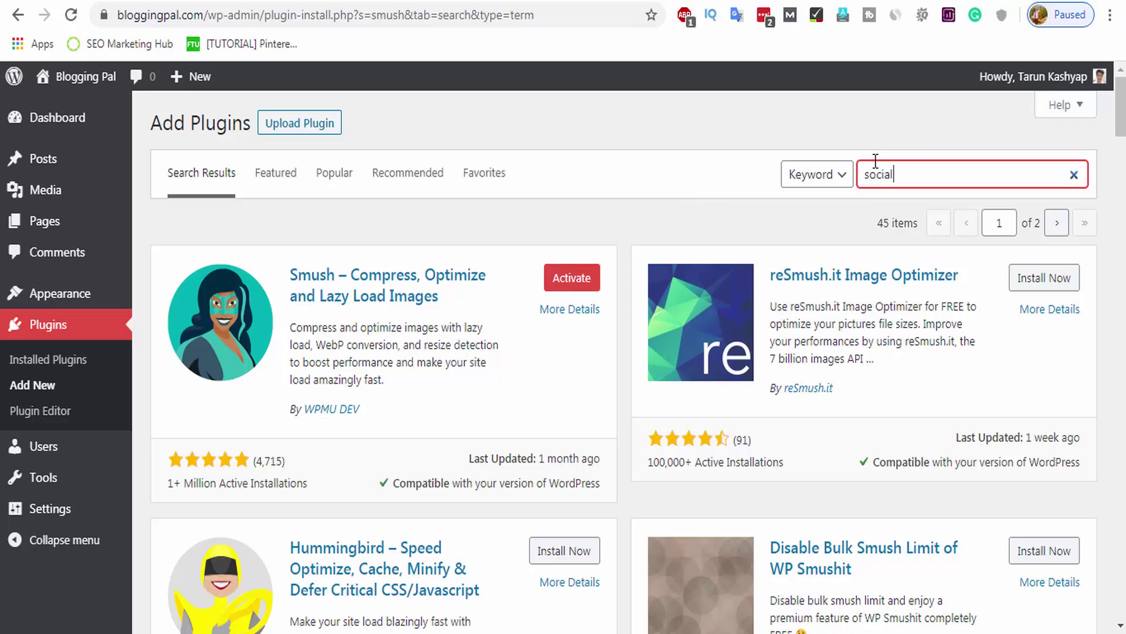
pyautogui.write('p')
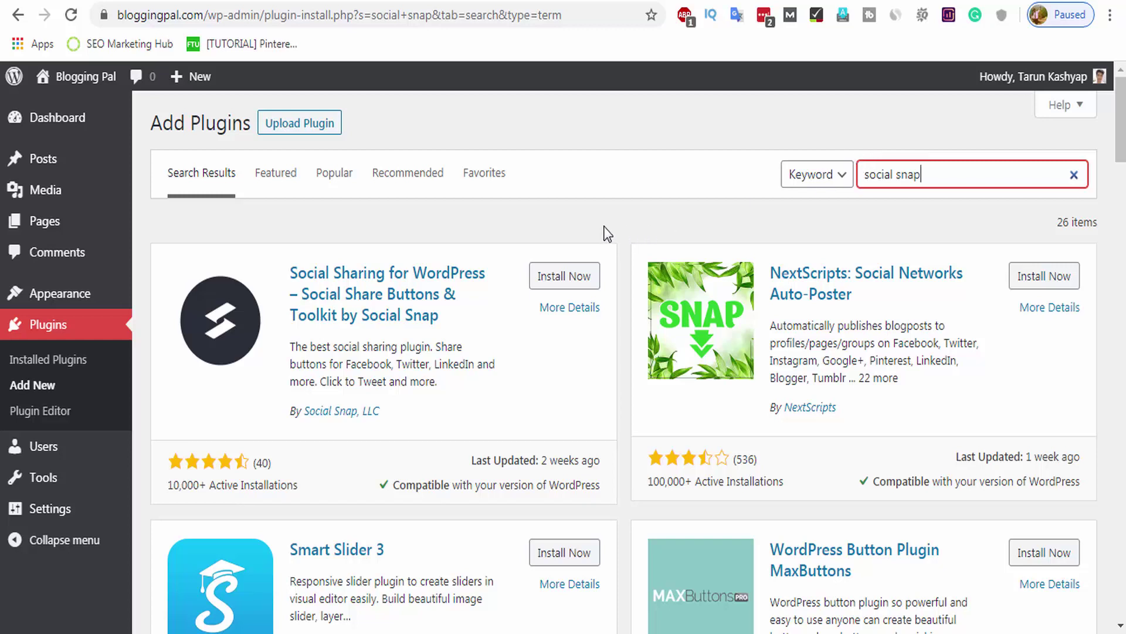
pyautogui.click(587, 278)
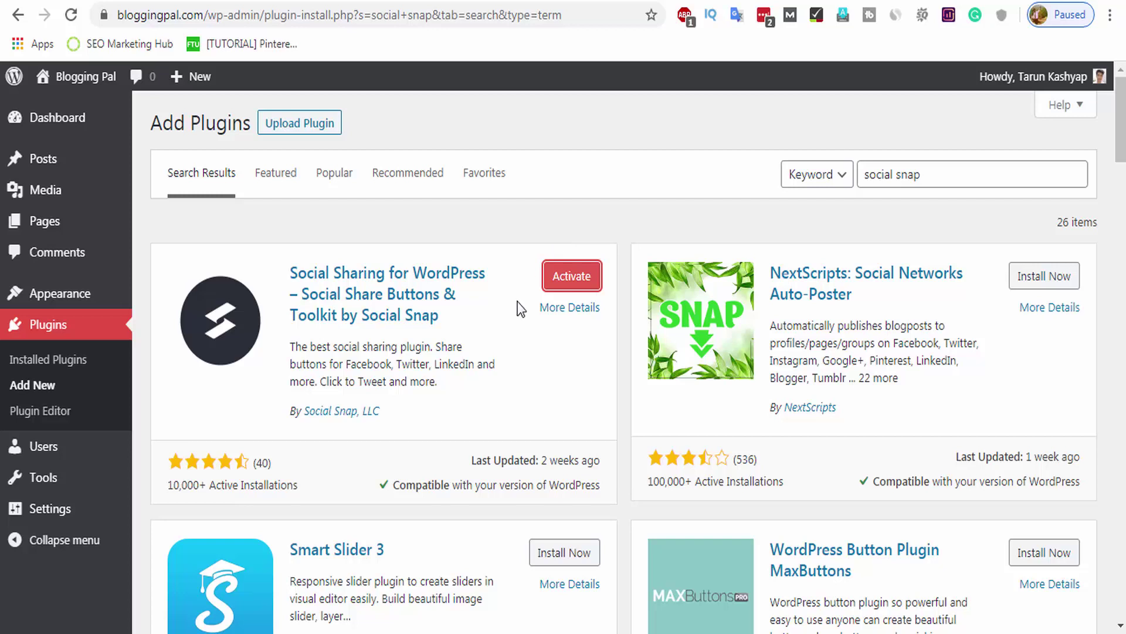
# Search the plugin directory for "thirsty affiliates" and install ThirstyAffiliates Affiliate Link Manager.
pyautogui.tripleClick(907, 175)
pyautogui.write('thi')
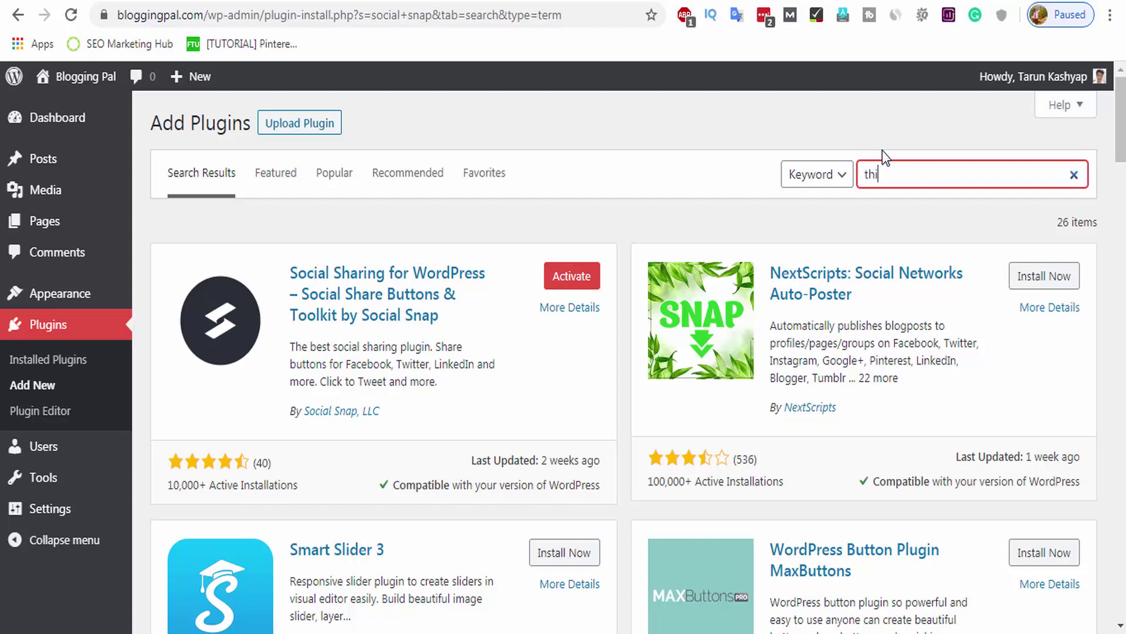
pyautogui.write('rsty affiliates')
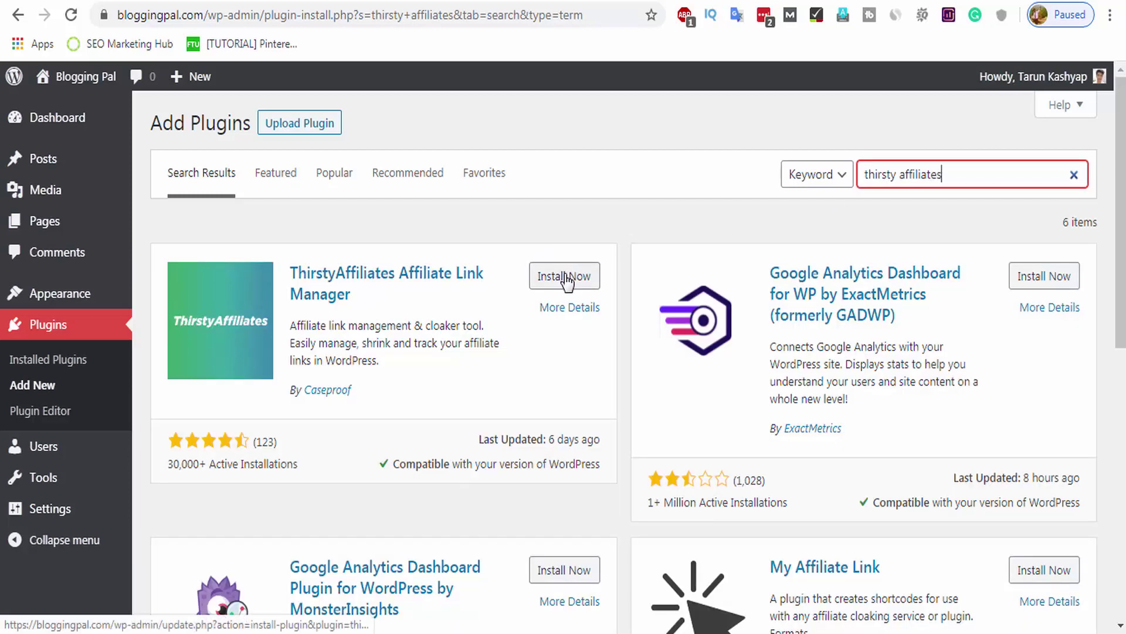
pyautogui.click(567, 279)
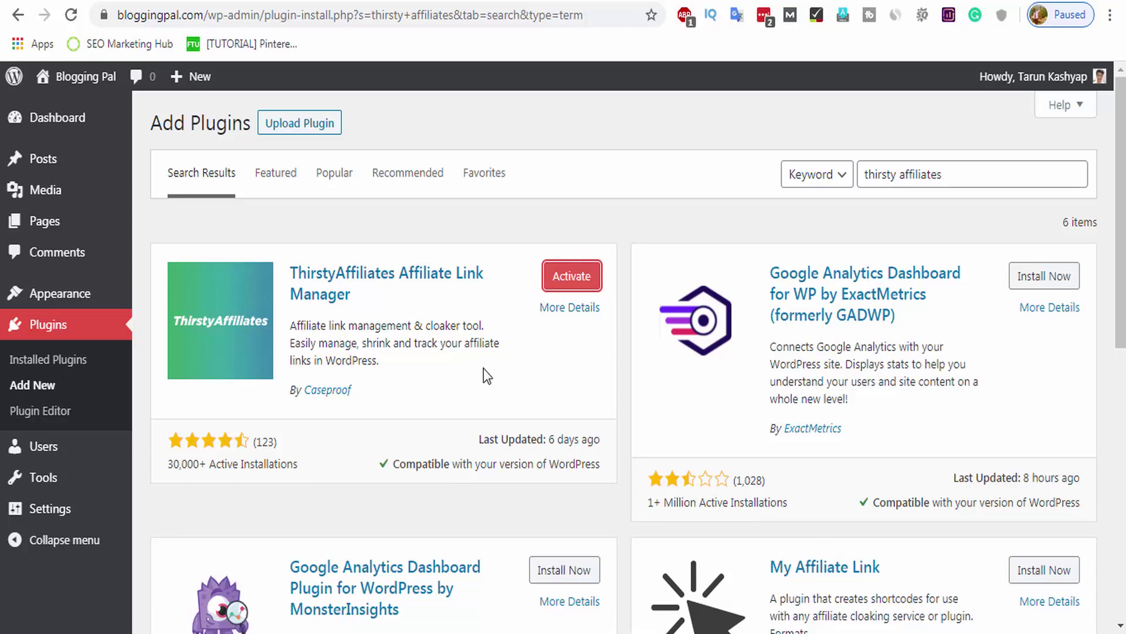
# Search the plugin directory for "ultimate blocks" and install Ultimate Blocks – Gutenberg Blocks Plugin.
pyautogui.tripleClick(952, 165)
pyautogui.write('ultimate blocks')
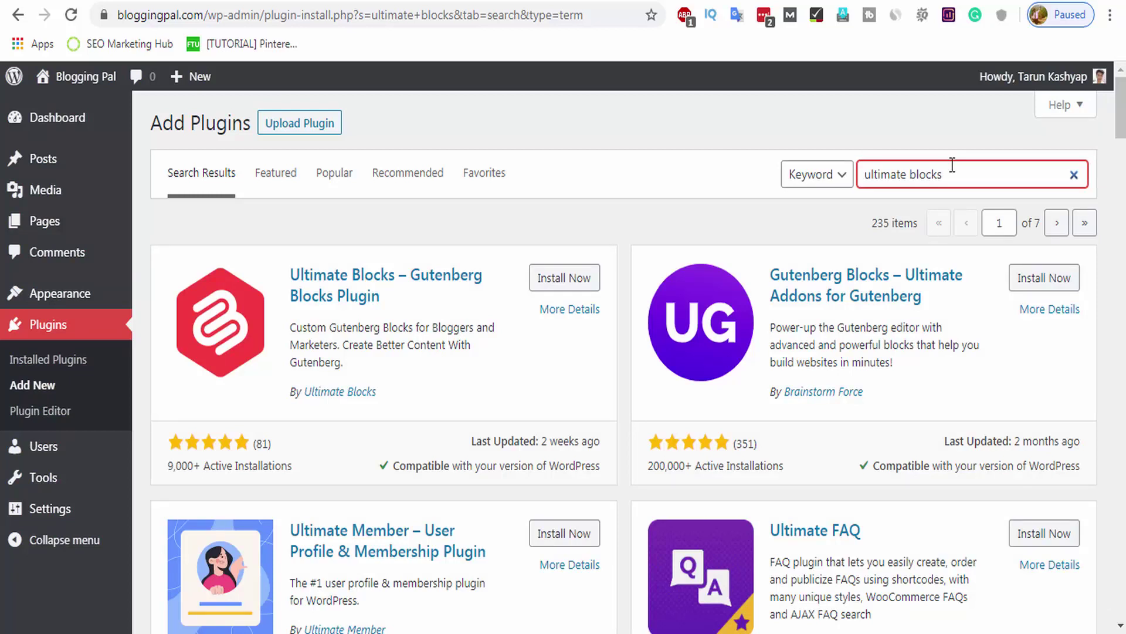
pyautogui.click(551, 282)
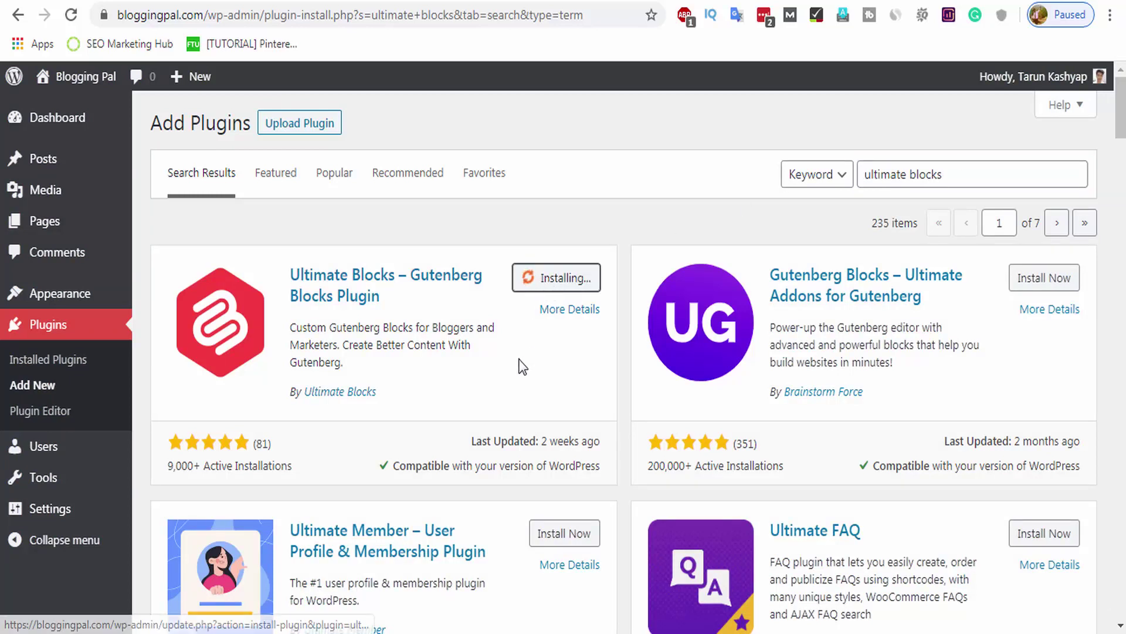
# Search the plugin directory for "UPdraft Plus" and install UpdraftPlus WordPress Backup Plugin.
pyautogui.click(895, 171)
pyautogui.hotkey('ctrl', 'a')
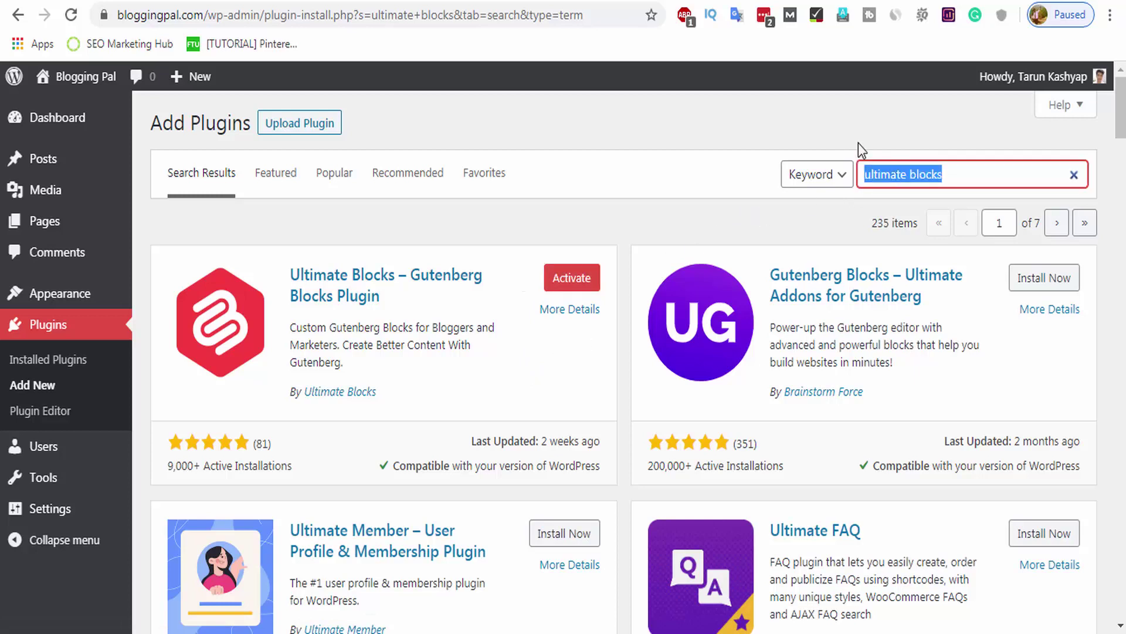
pyautogui.write('UPdraft Plus')
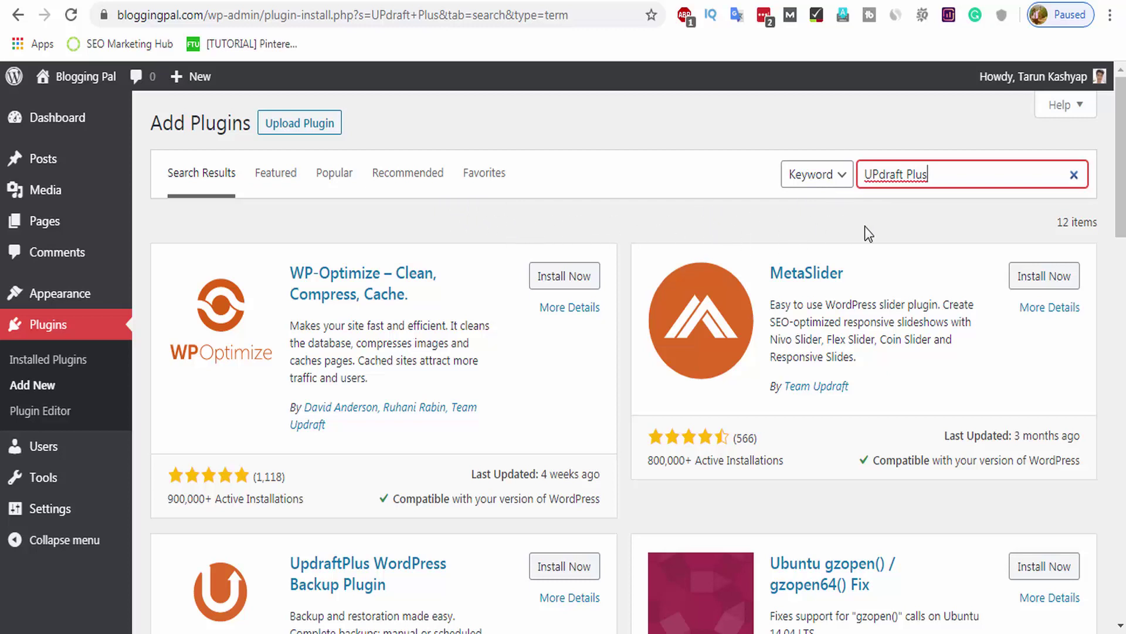
pyautogui.scroll(-3, 587, 305)
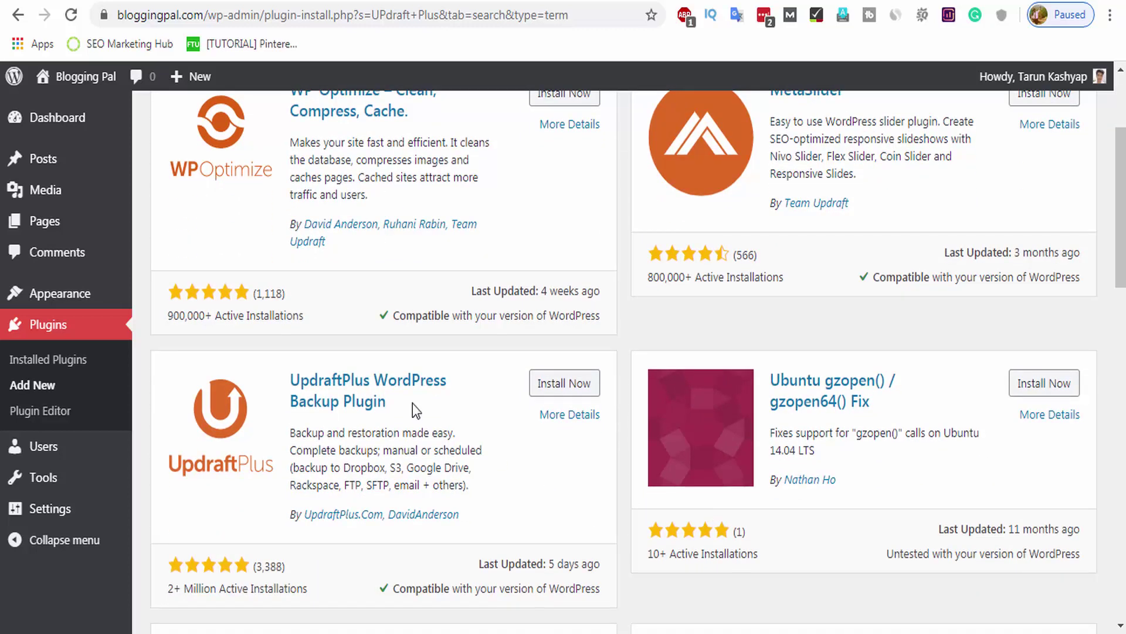
pyautogui.click(575, 390)
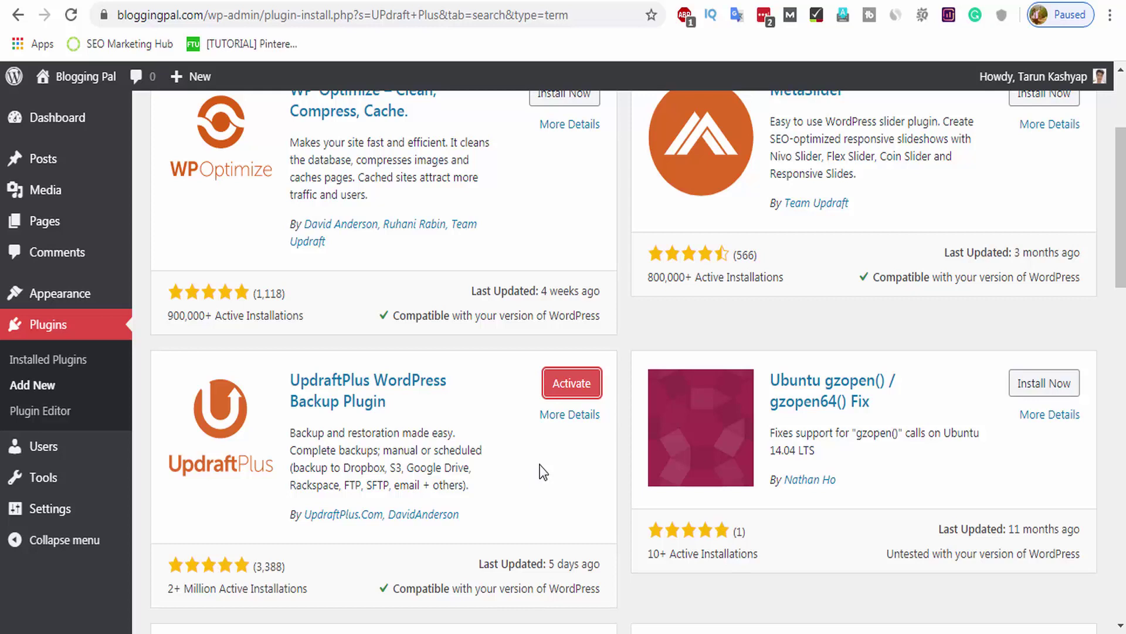
# Upload wp-rocket-38.zip from the Elegant themes Bloom folder and install it as a plugin.
pyautogui.scroll(3, 380, 425)
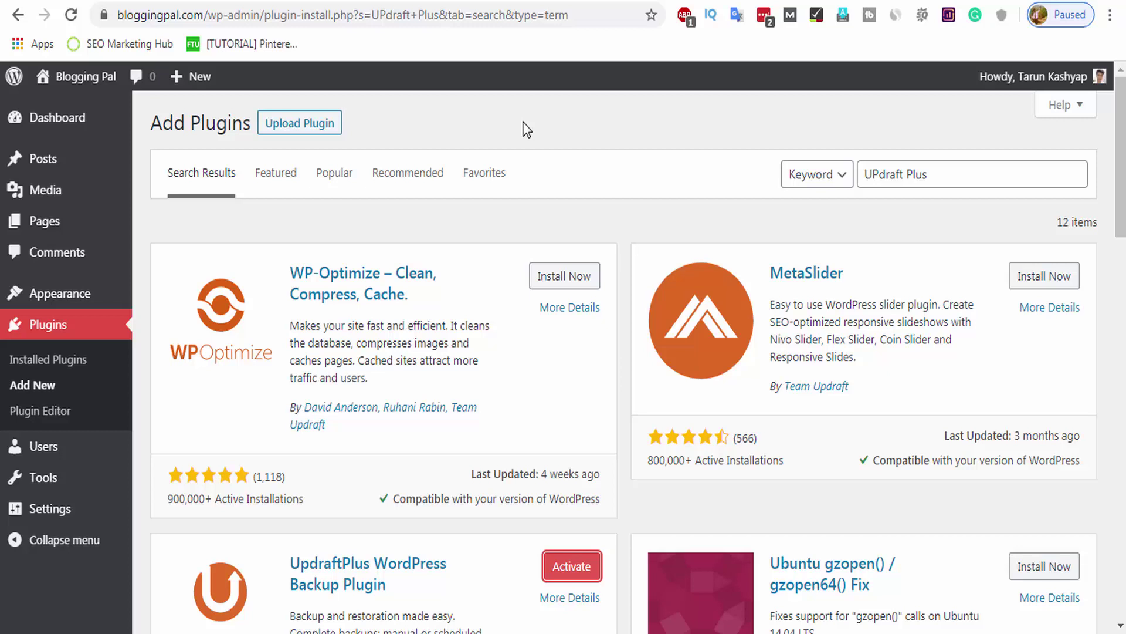
pyautogui.click(306, 125)
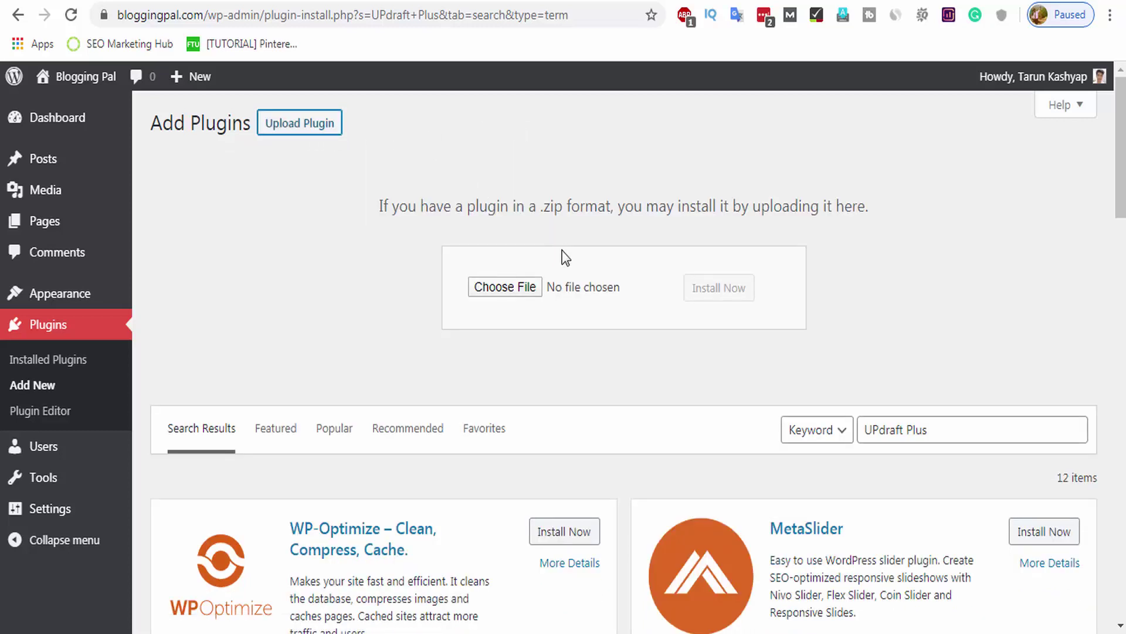
pyautogui.moveTo(738, 633)
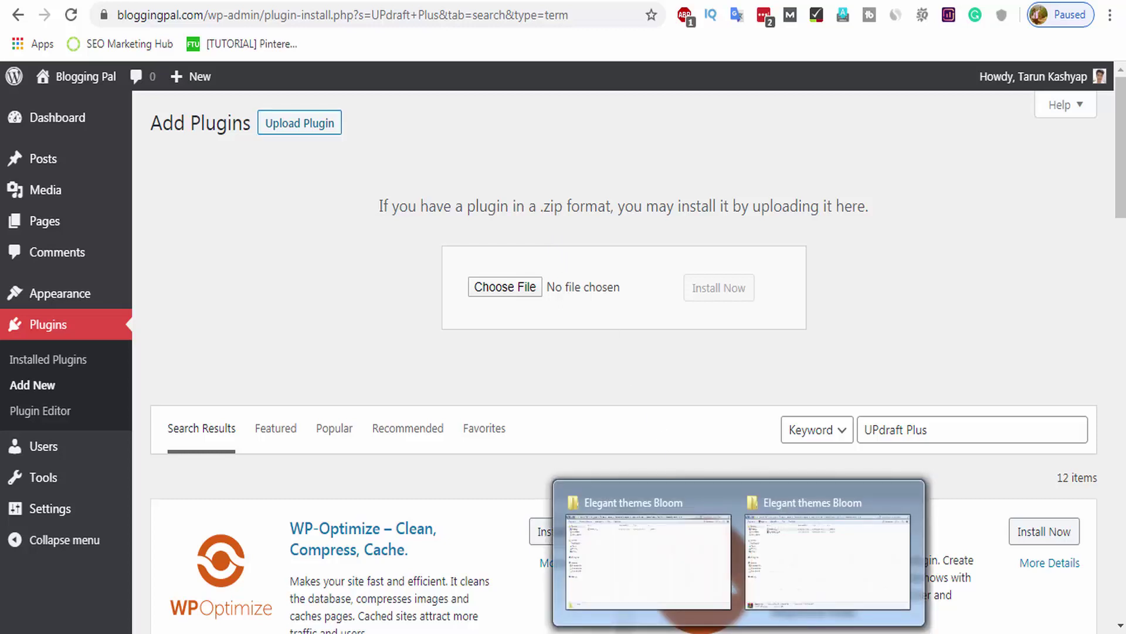
pyautogui.click(777, 580)
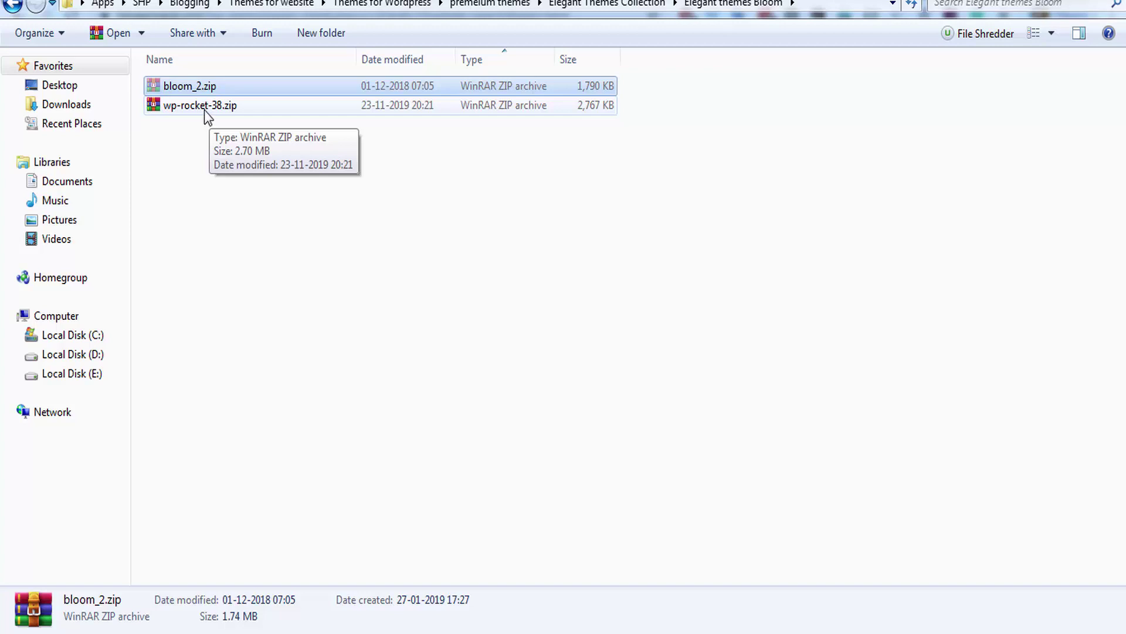
pyautogui.moveTo(204, 110); pyautogui.dragTo(509, 290)
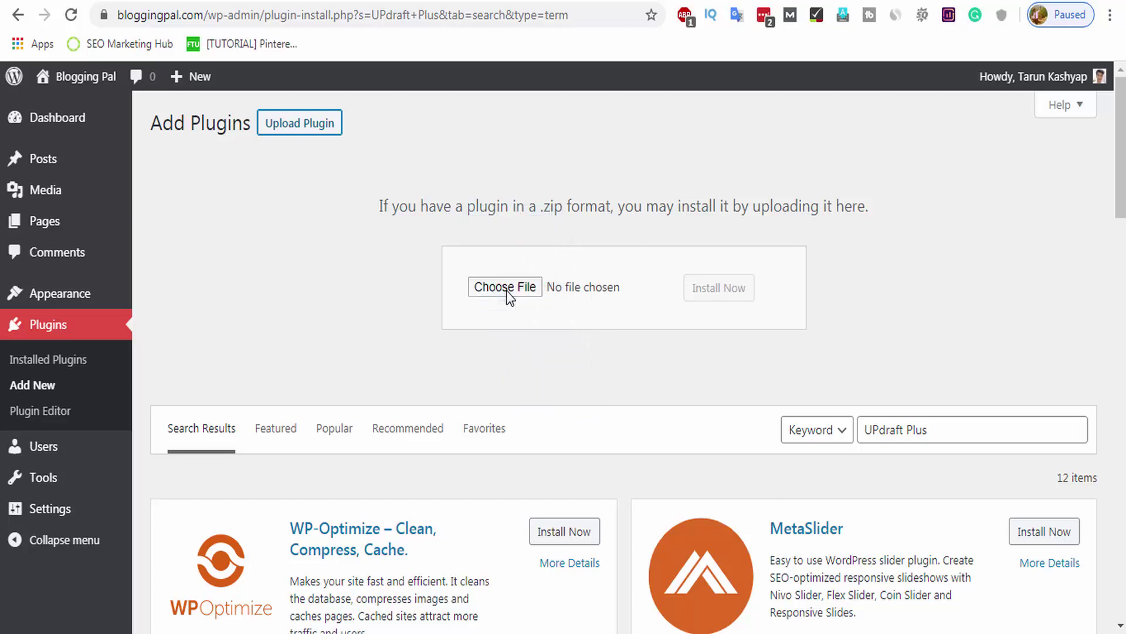
pyautogui.click(728, 300)
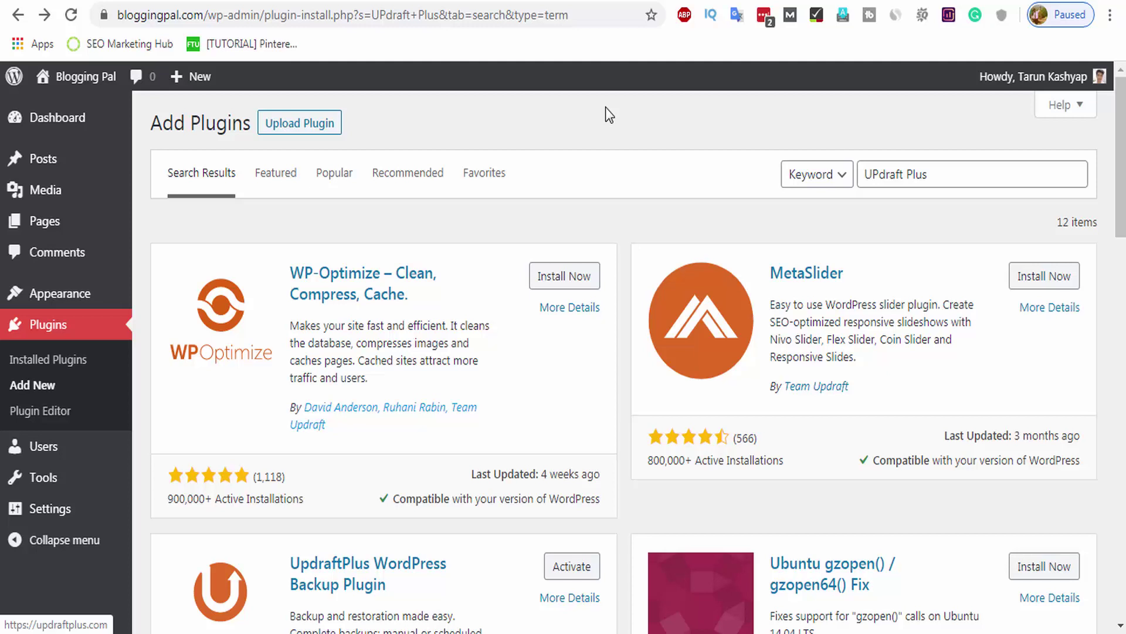
# Open the list of installed plugins and look through all its entries.
pyautogui.click(65, 365)
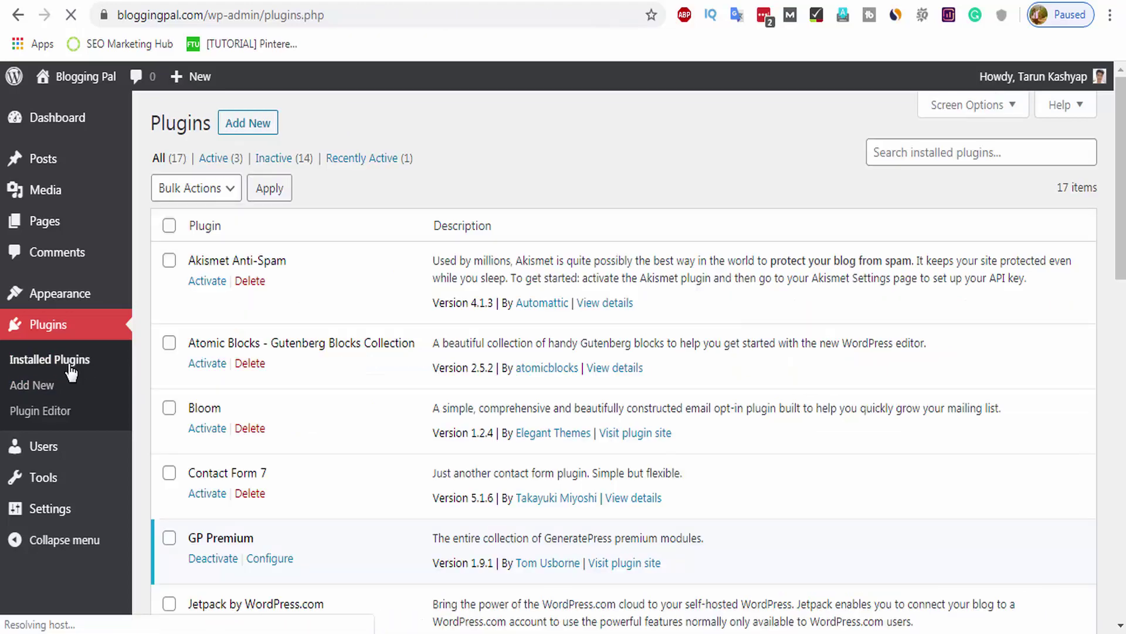
pyautogui.scroll(-1, 382, 315)
pyautogui.scroll(-15, 382, 315)
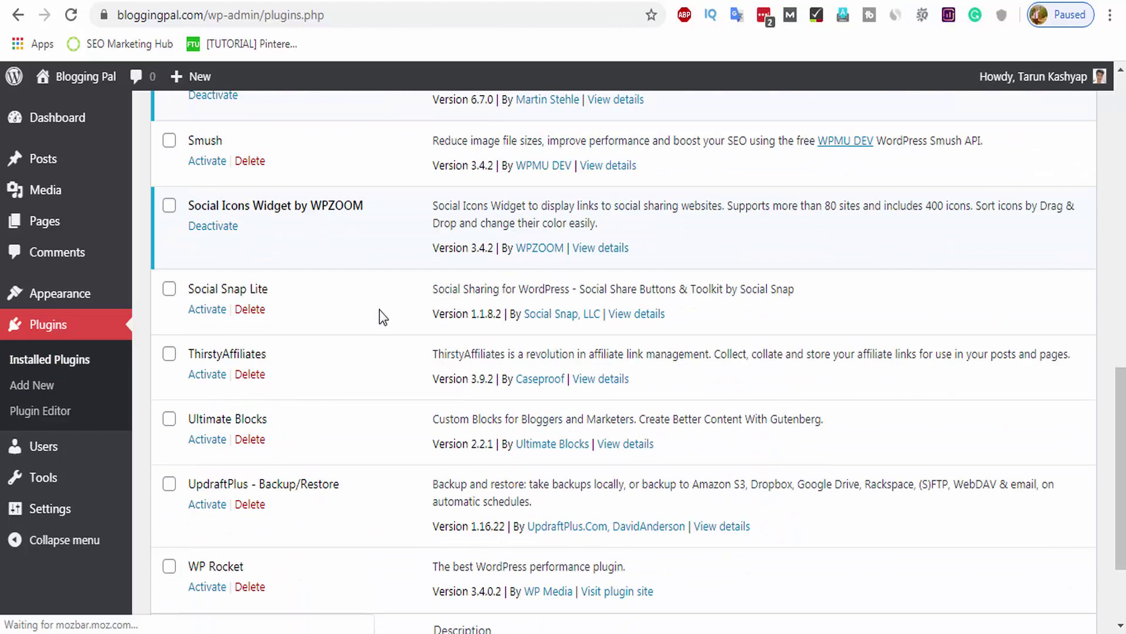
pyautogui.scroll(15, 187, 465)
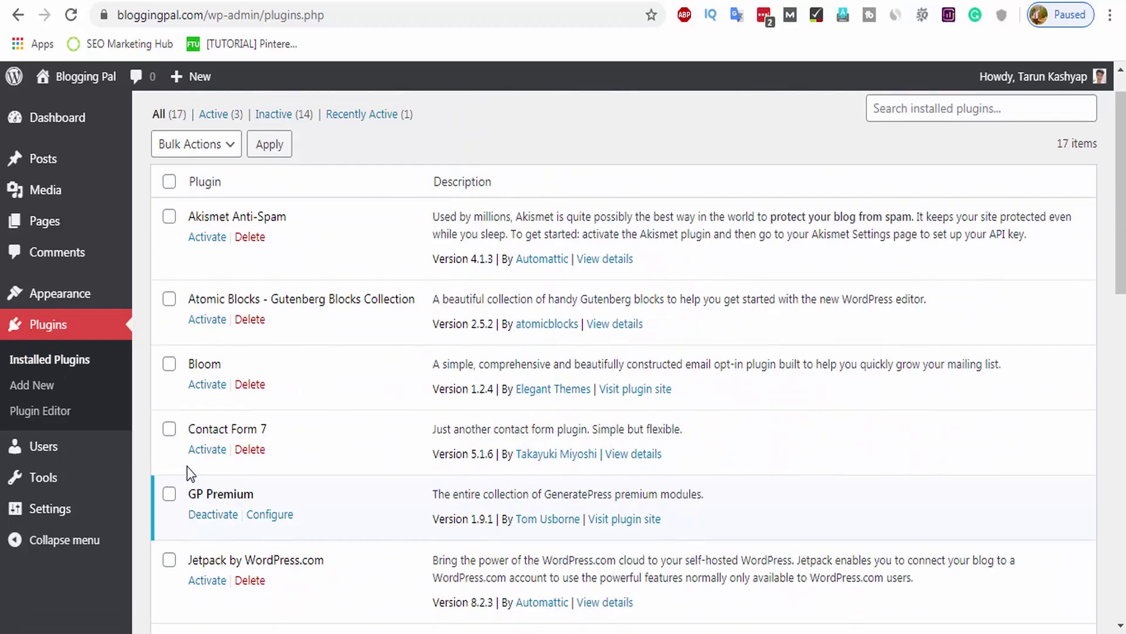